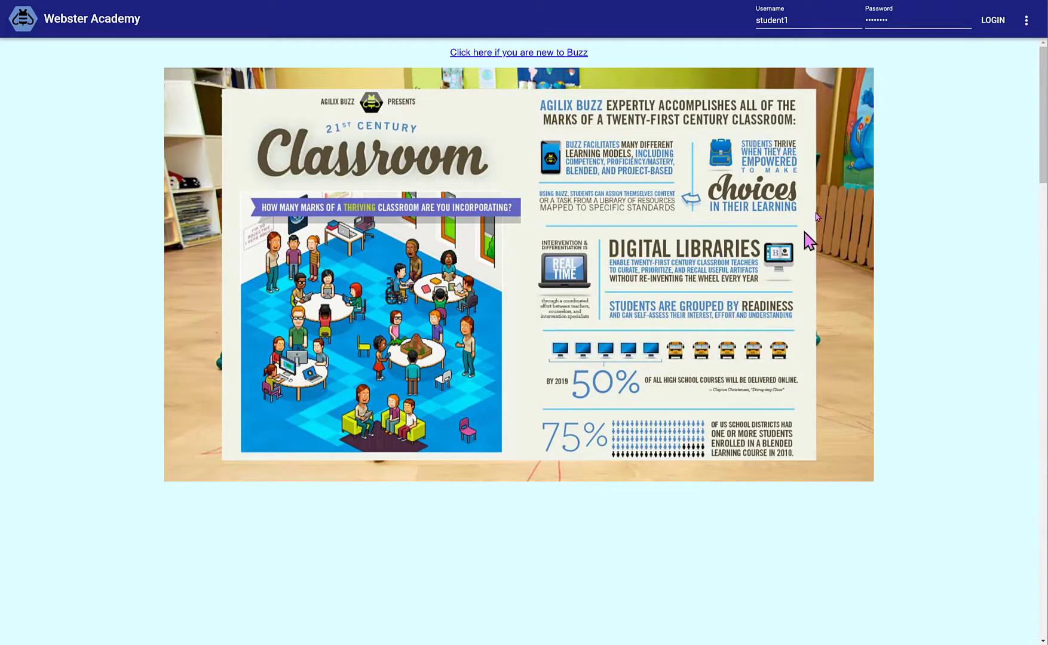
Sign in to the student account and open the Buzz Functionality (Section 1) course.
click(993, 22)
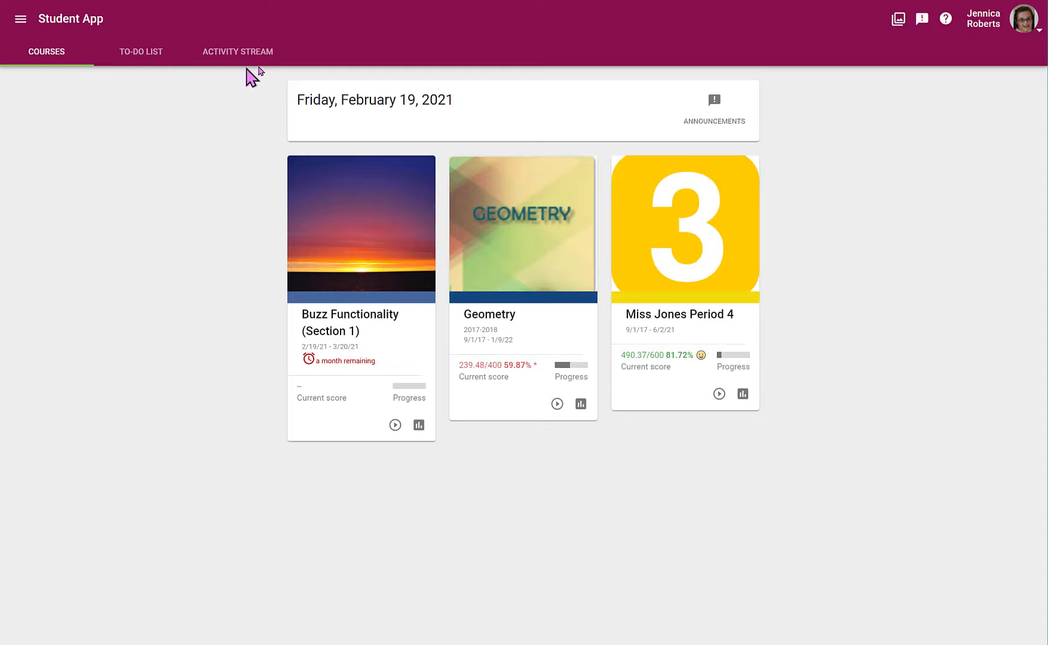
click(383, 206)
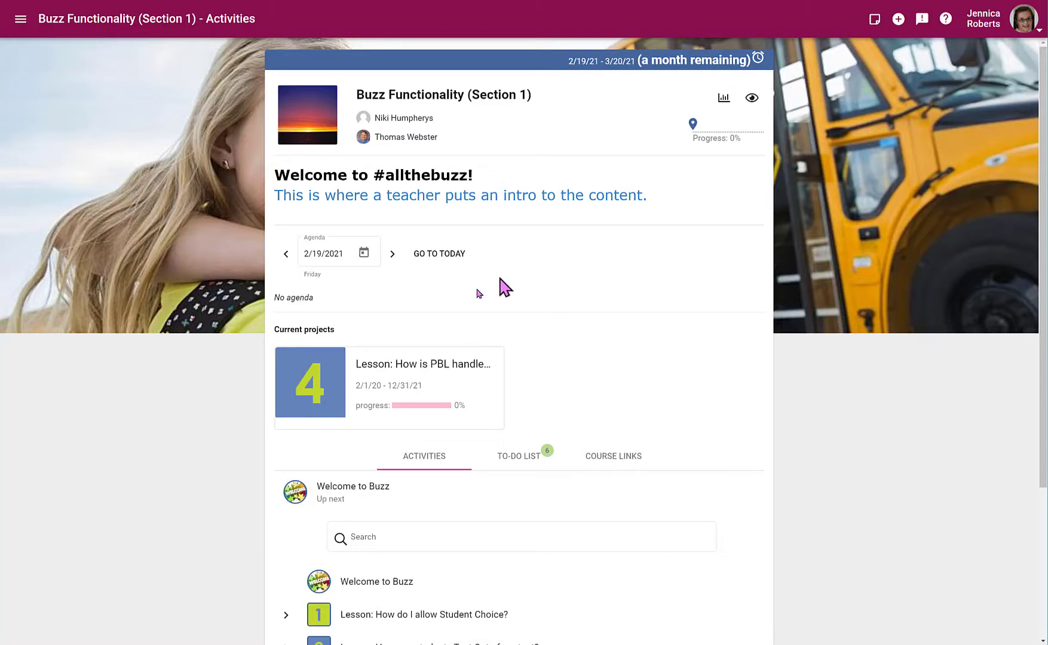
View the Buzz Functionality course's to-do list.
scroll(599, 332, down, 2)
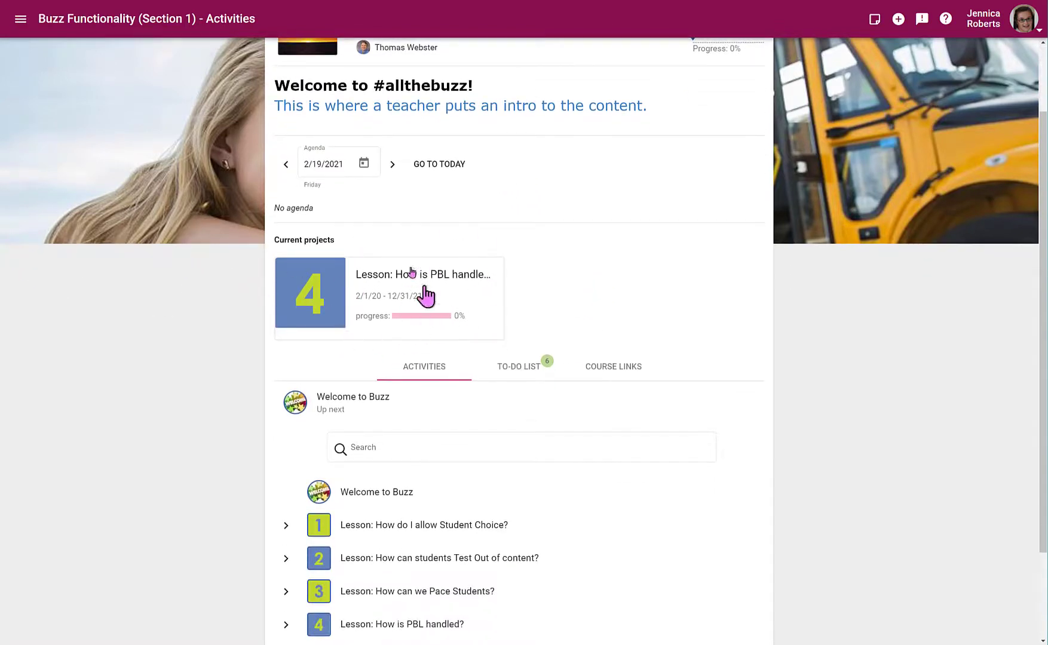
mouse_move(396, 325)
click(529, 371)
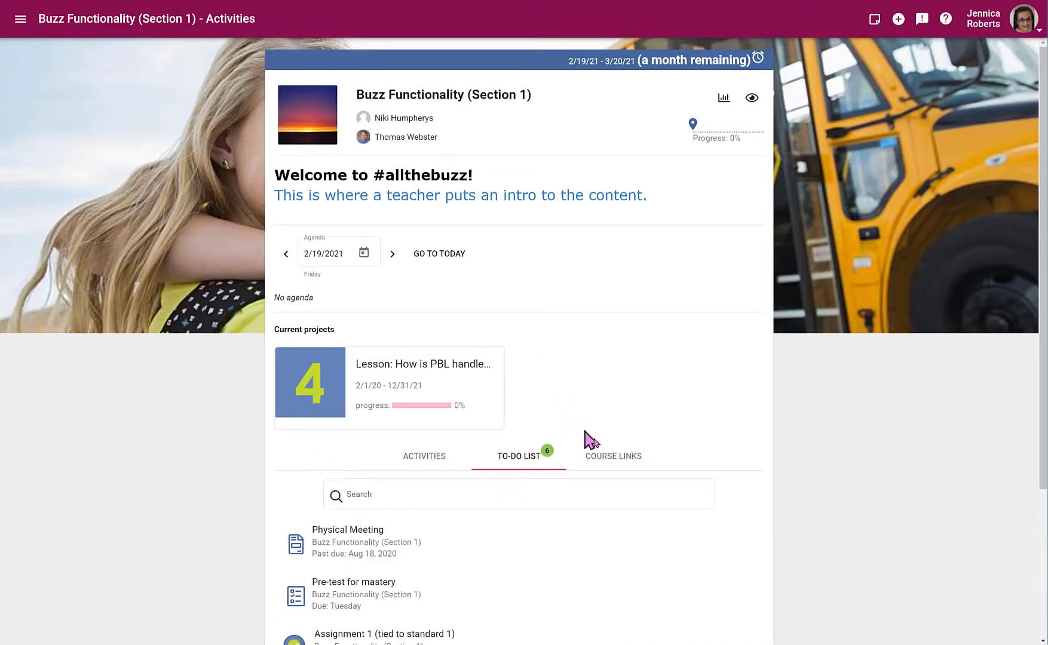
scroll(597, 448, down, 5)
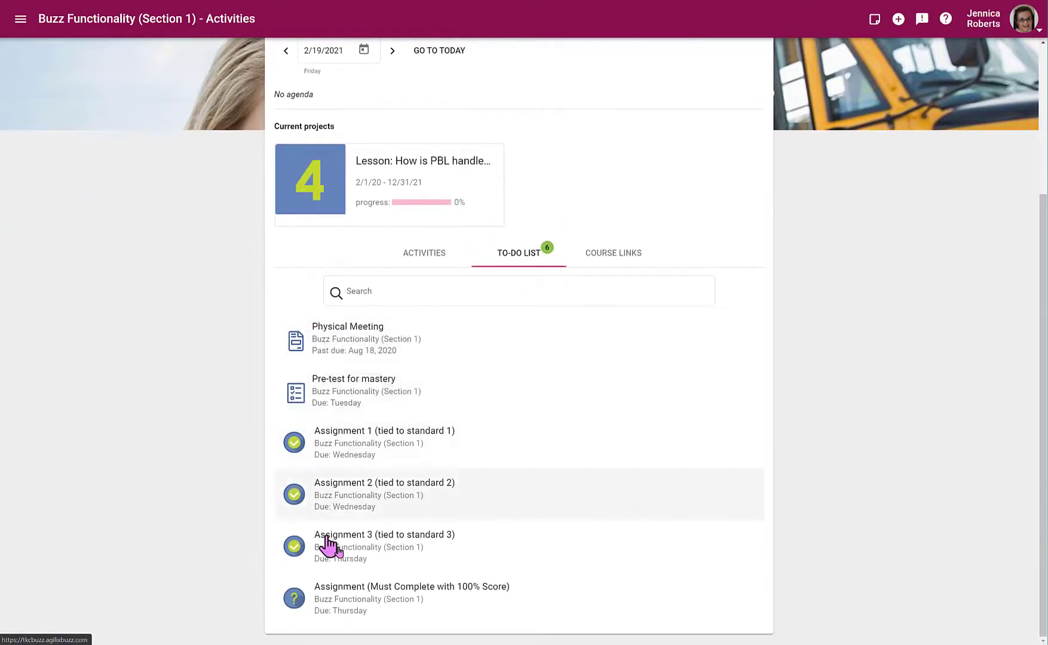
Return to the Activities list and expand Lesson 1 to show its activities.
click(420, 264)
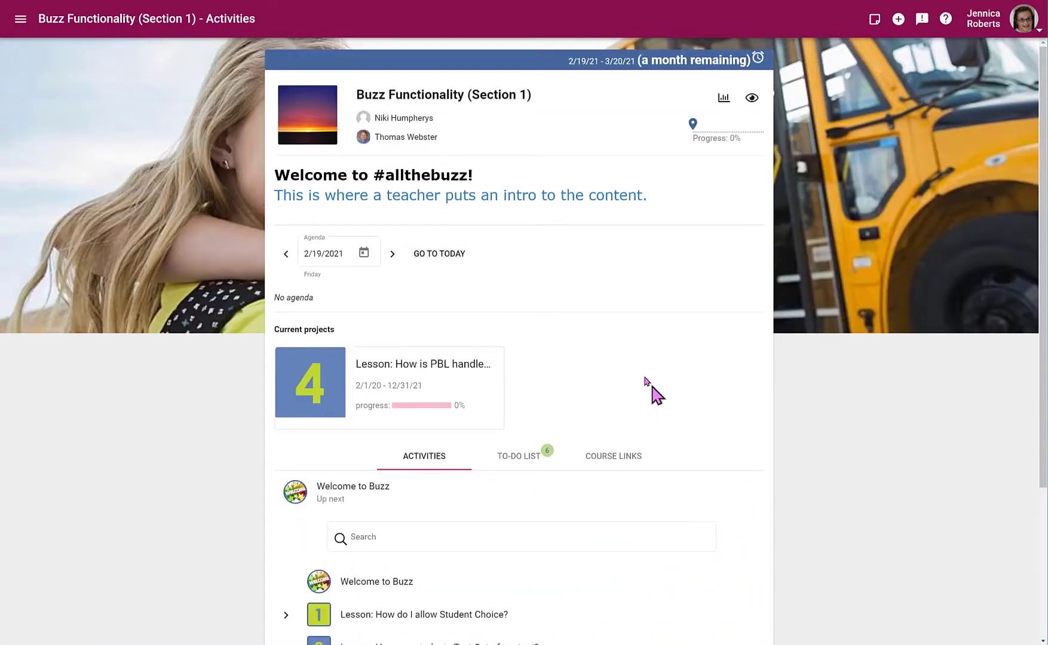
scroll(592, 447, down, 3)
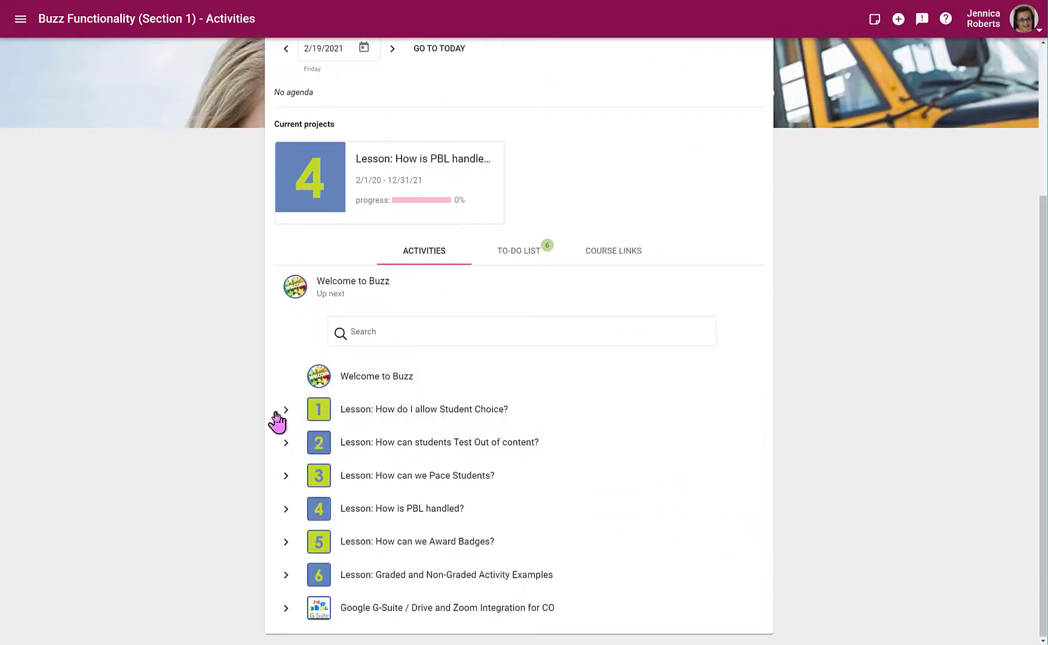
click(284, 411)
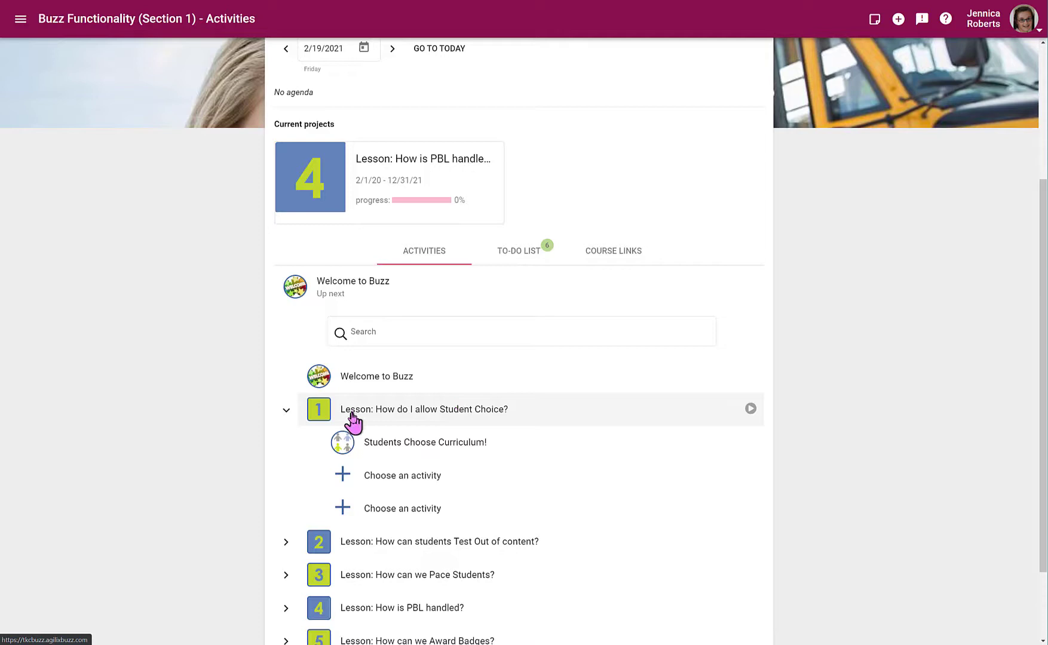
Open Students Choose Curriculum! and mark the activity complete below its video.
click(434, 446)
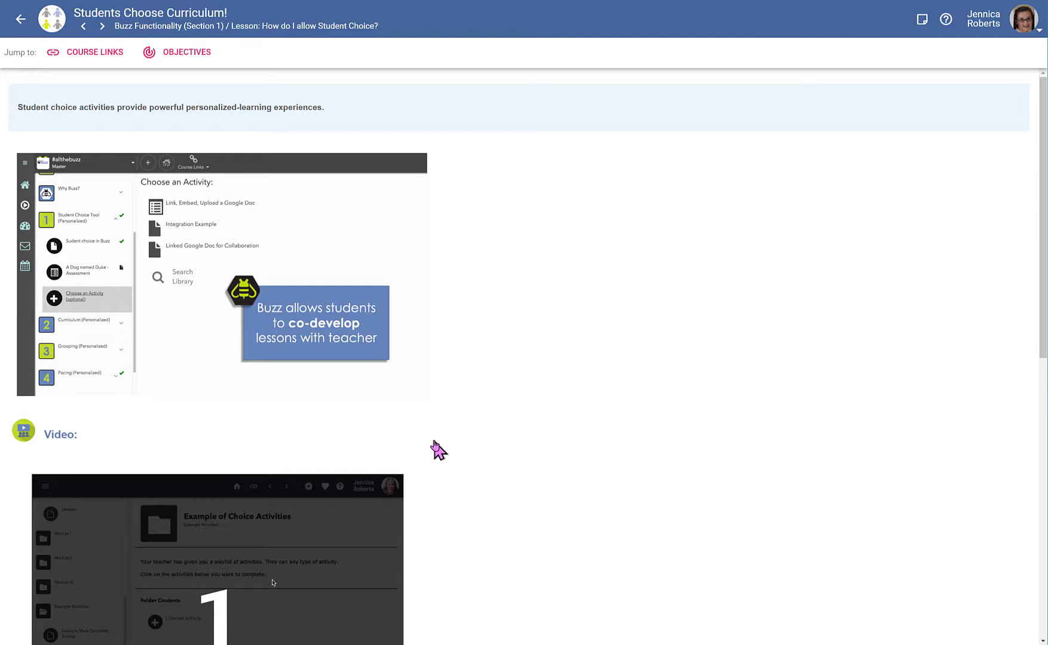
scroll(266, 327, down, 5)
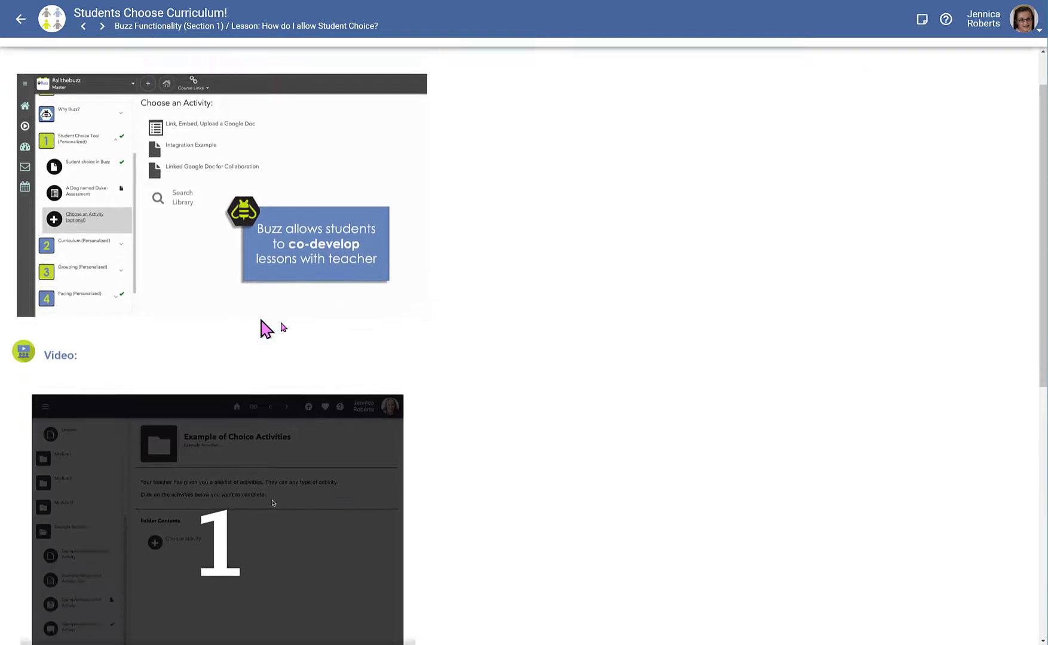
scroll(490, 409, down, 2)
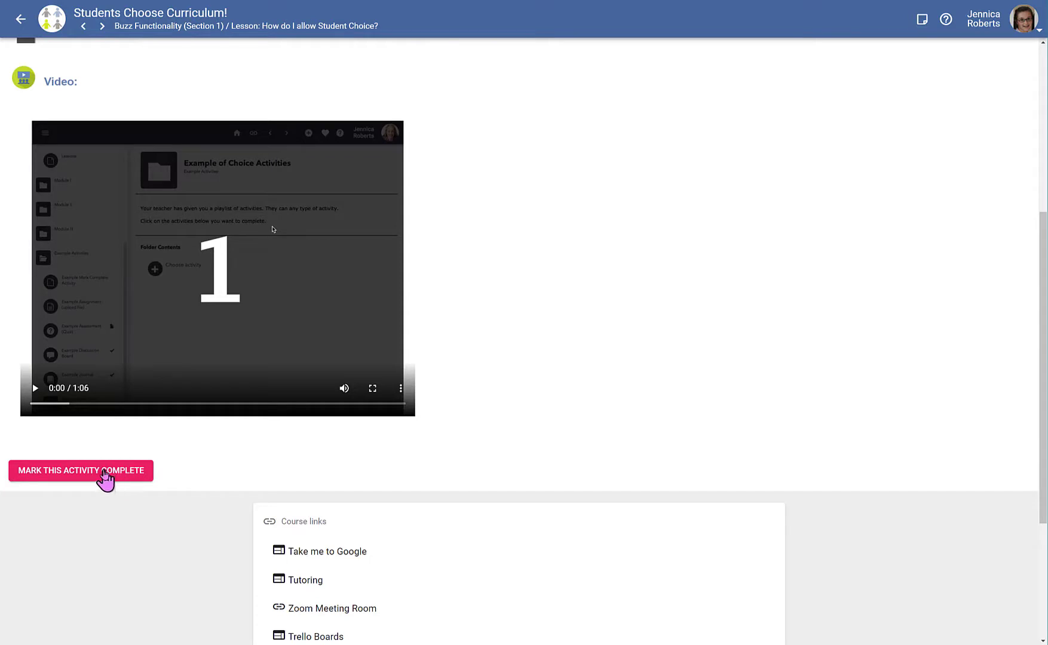
click(104, 475)
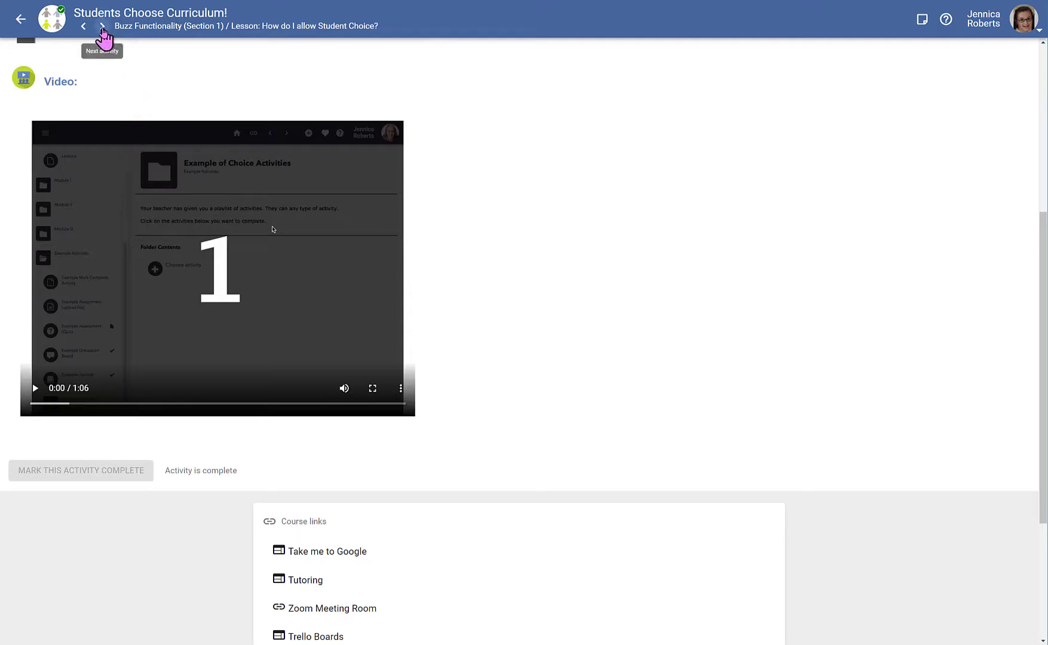
Preview Video of Machu Picchu and add it to the plan.
click(102, 27)
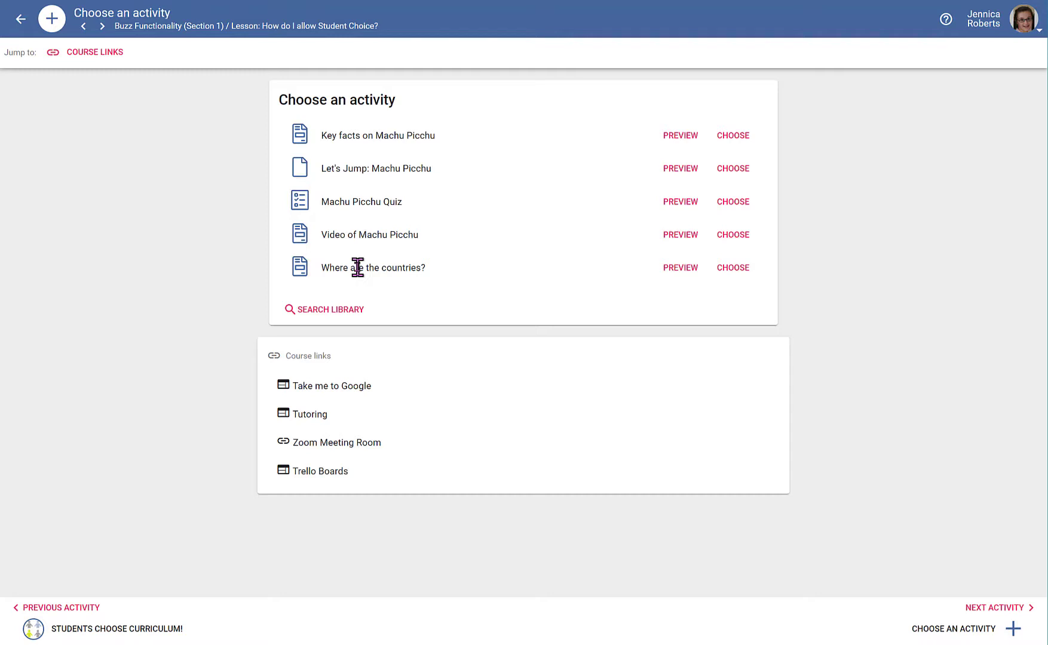
click(681, 235)
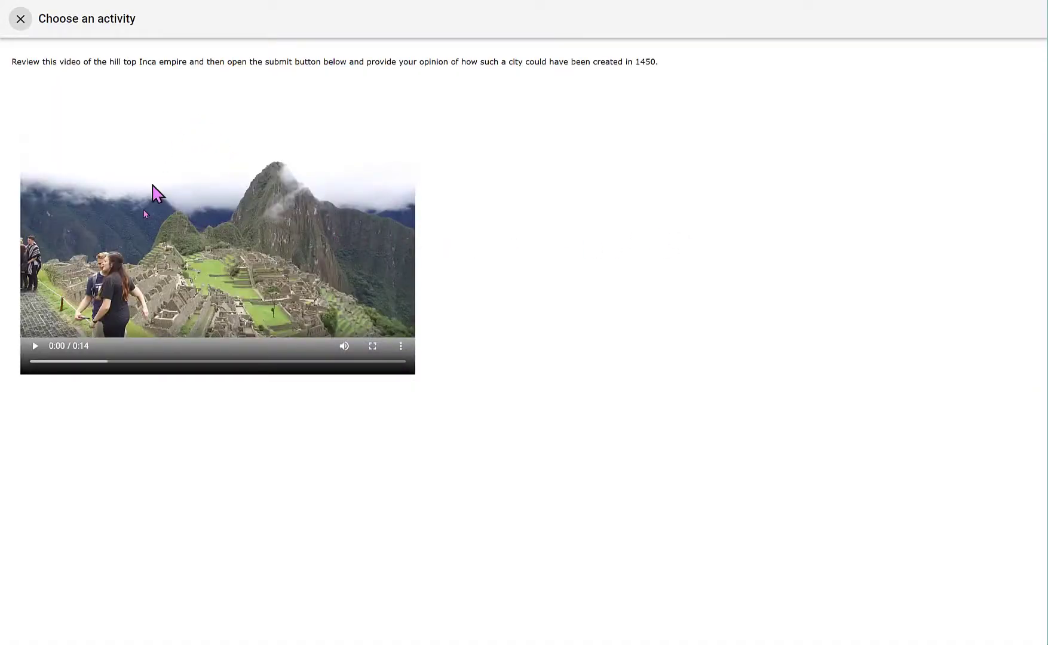
click(20, 19)
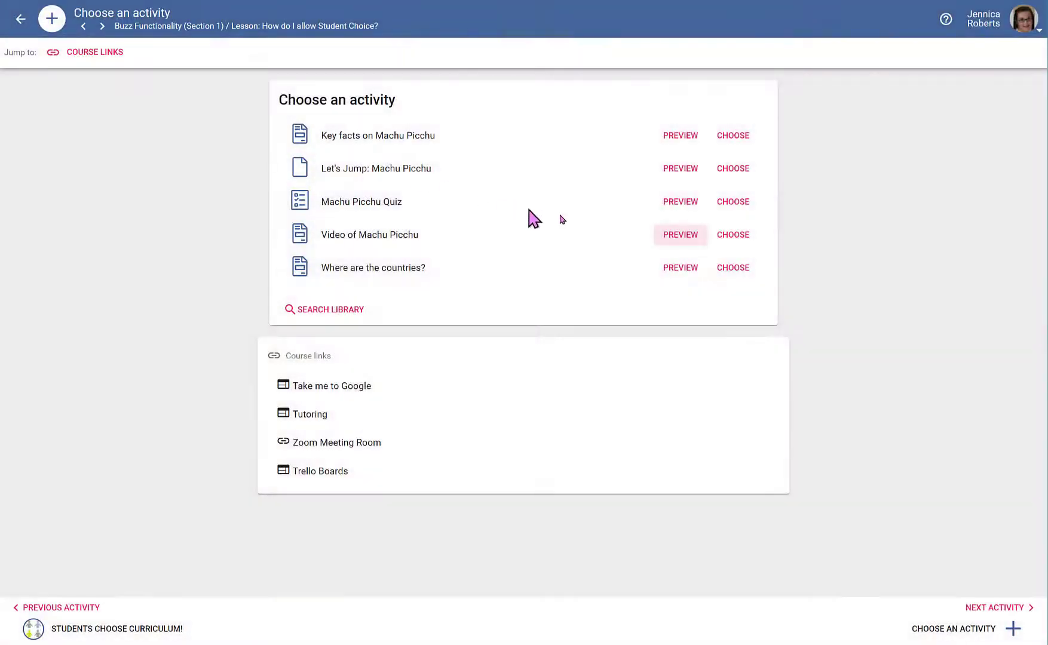
click(731, 237)
click(589, 339)
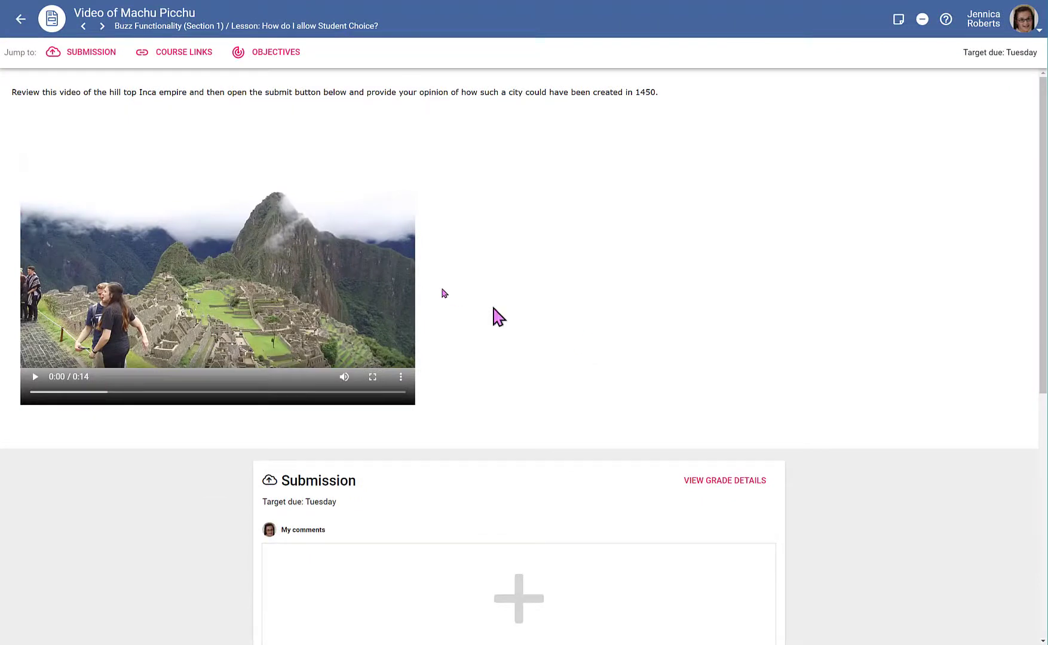
Add Where are the countries? from the second Choose an activity slot, then return to Activities.
click(19, 24)
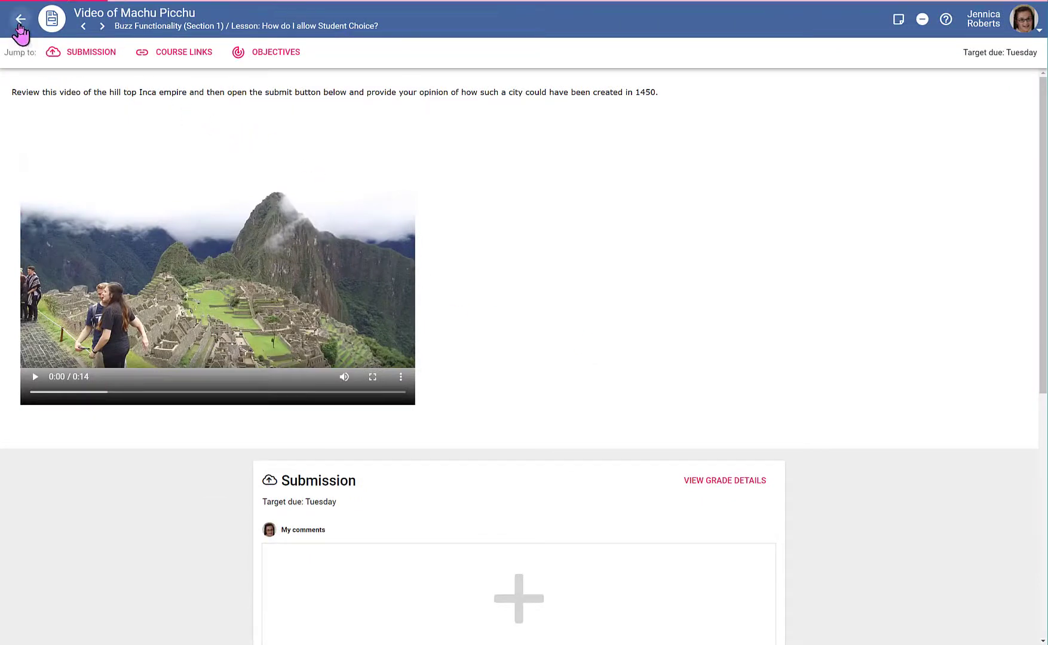
scroll(460, 574, down, 4)
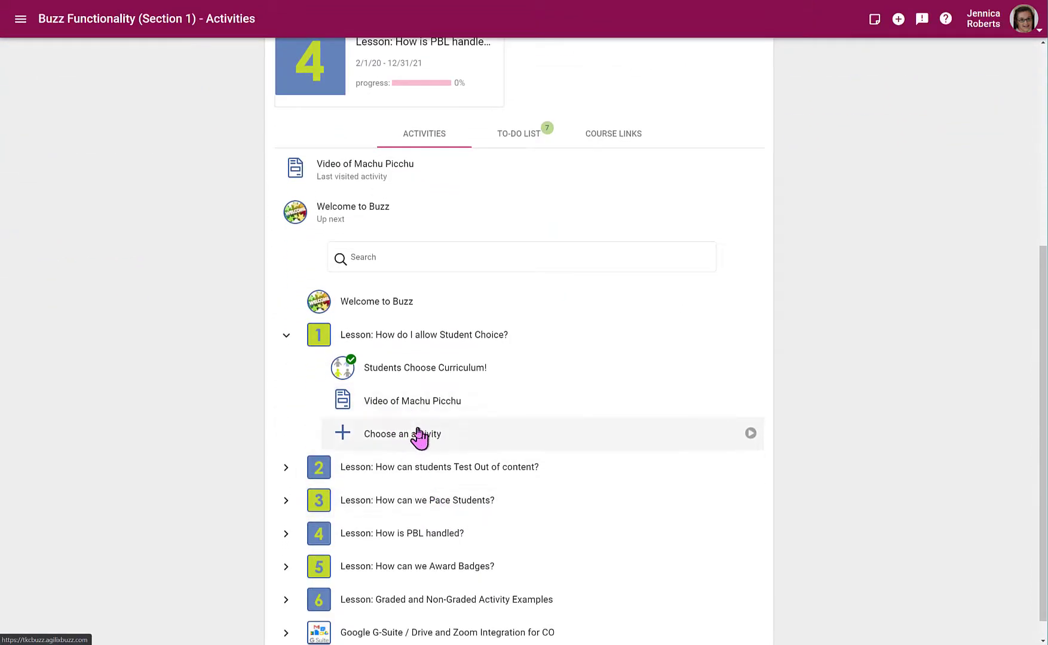
click(416, 435)
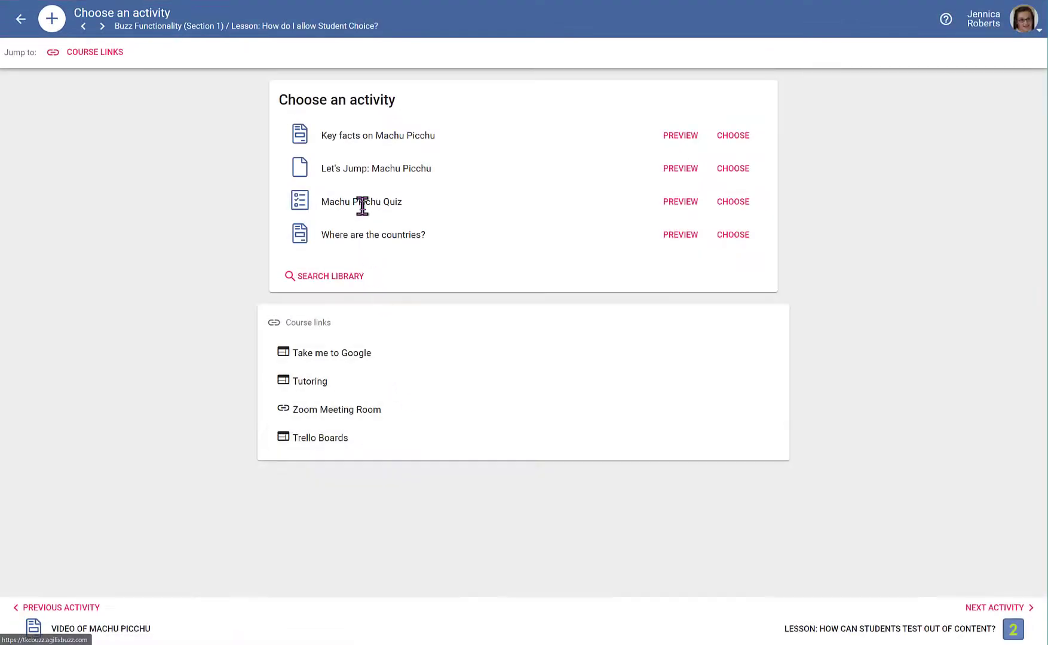
click(740, 236)
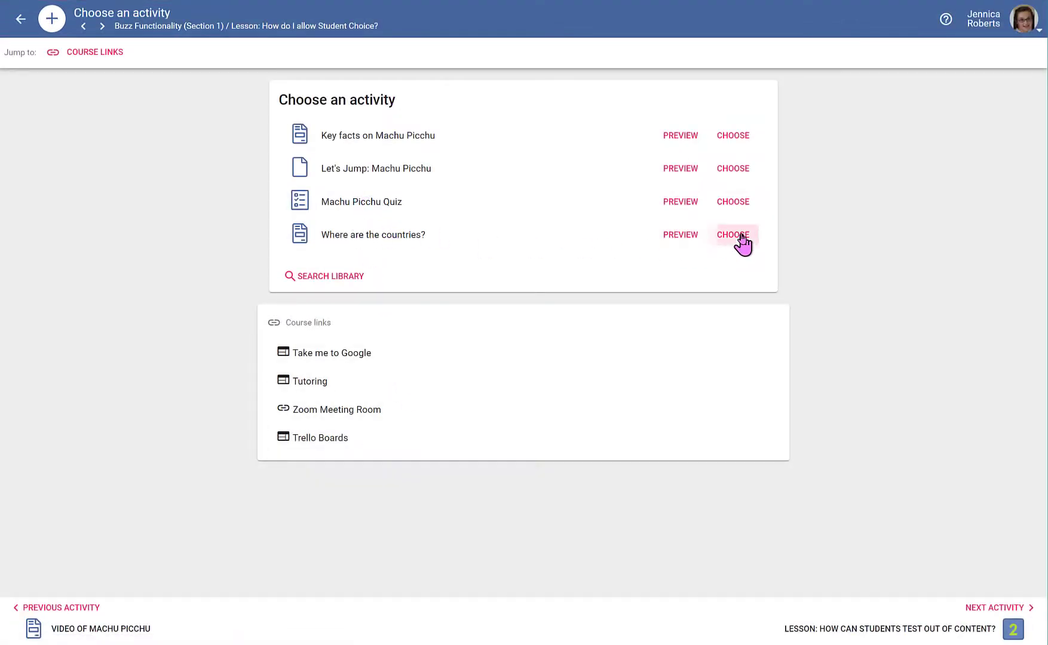
click(586, 341)
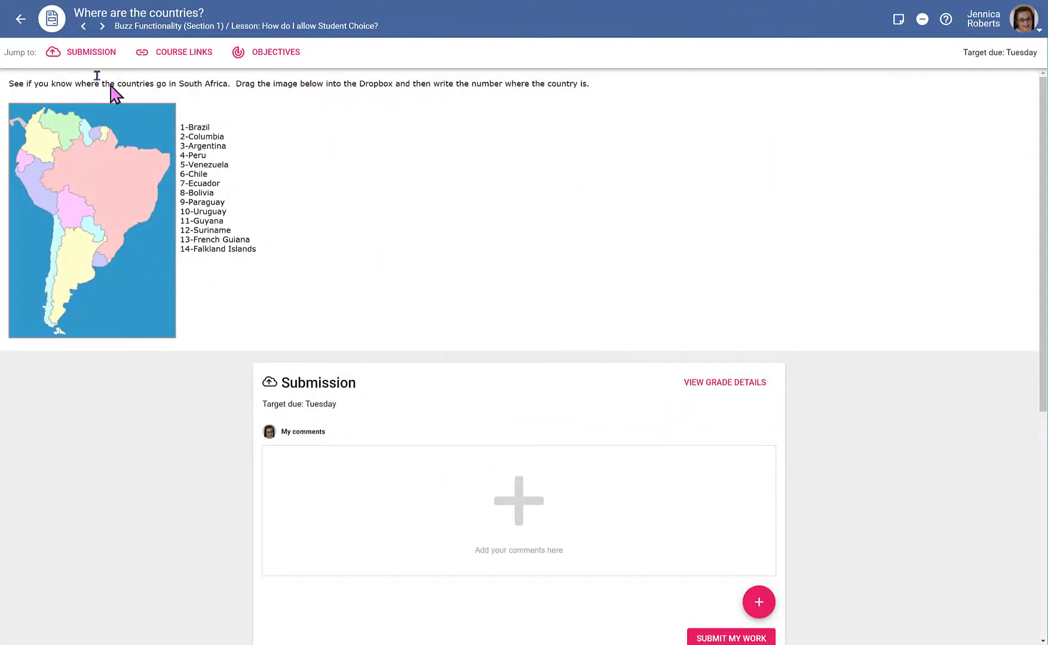
click(20, 22)
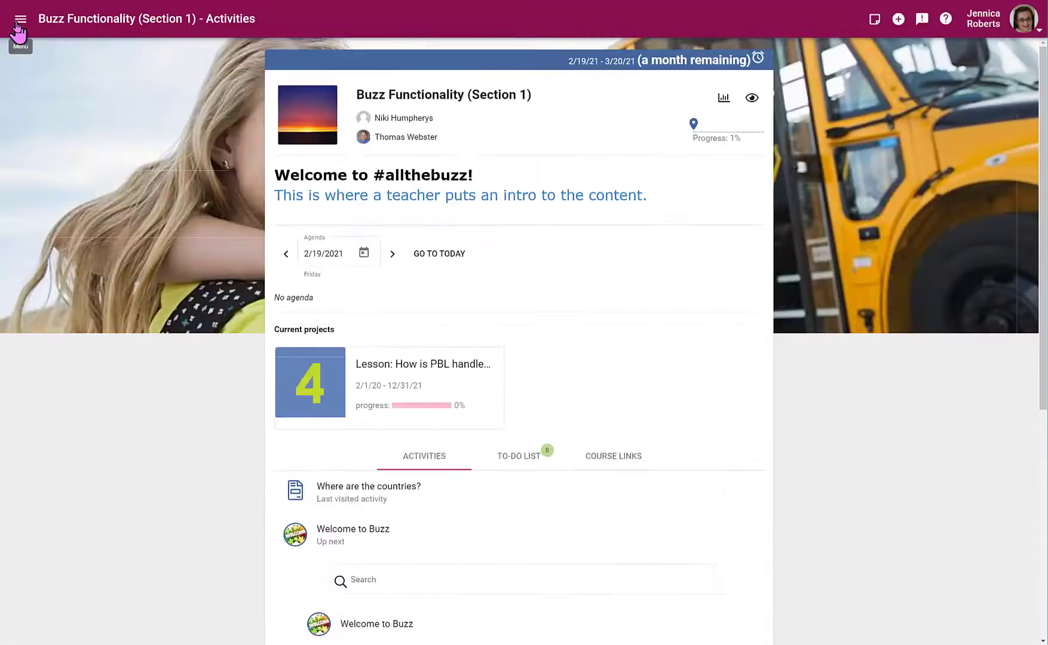
Expand Lesson 2 to list Pre-test for mastery and Assignments 1–3.
scroll(610, 458, down, 3)
scroll(612, 461, down, 3)
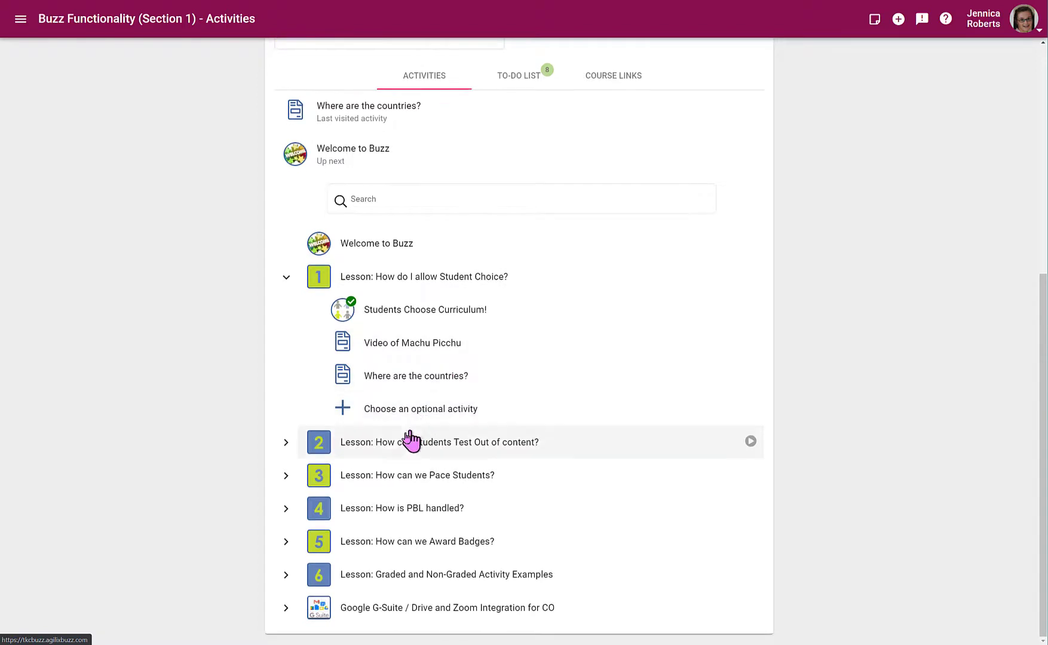
click(284, 443)
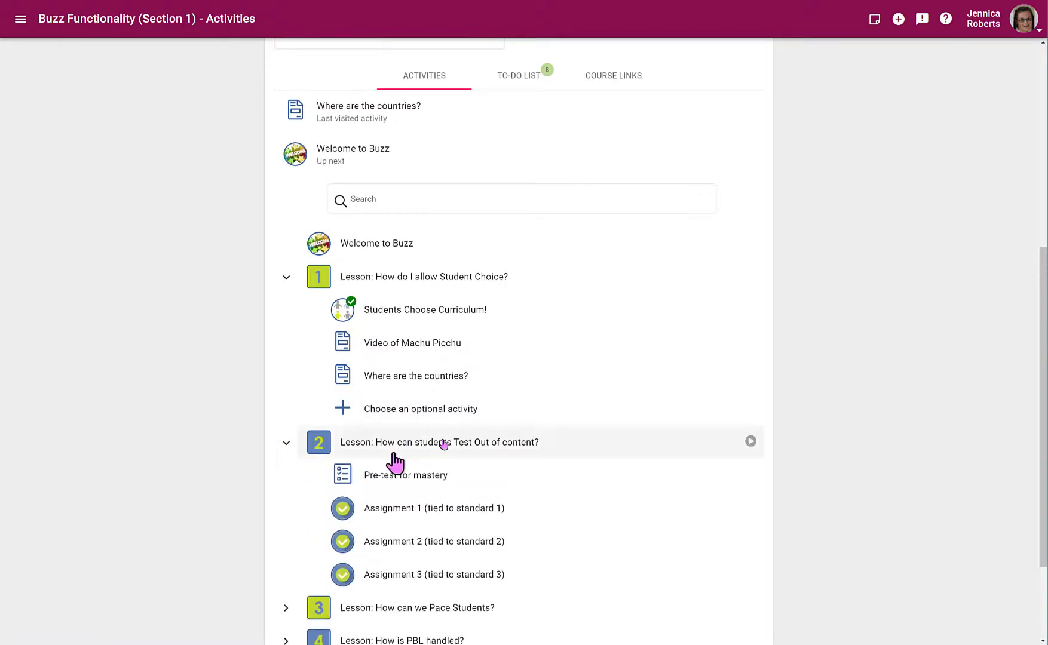
scroll(648, 472, down, 2)
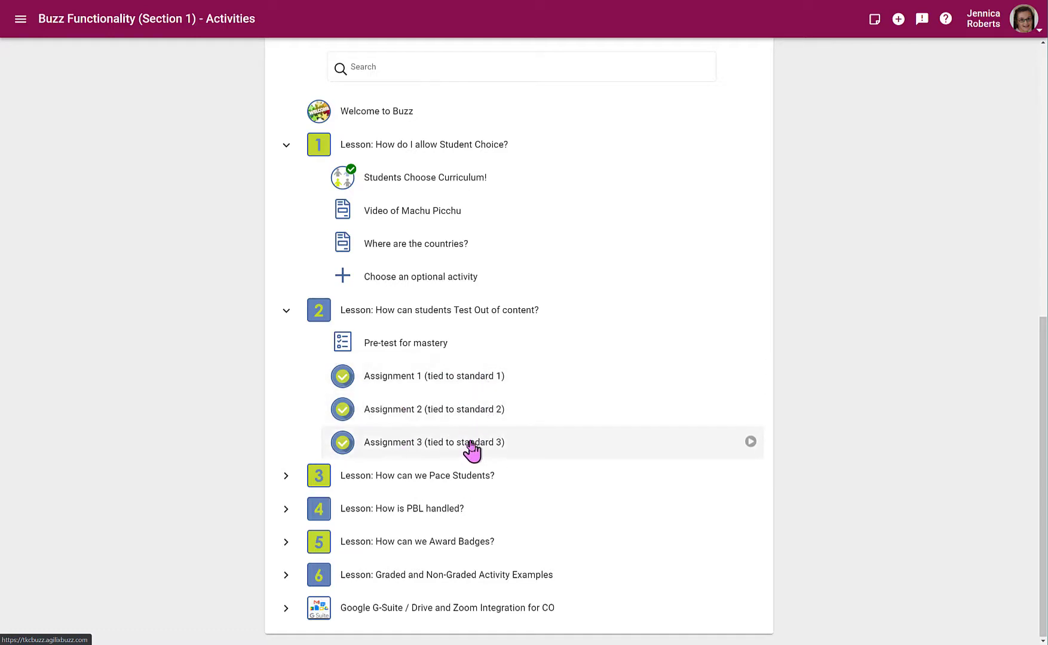
Start the pre-test, order the life cycle with egg first and frog after tadpole.
click(406, 349)
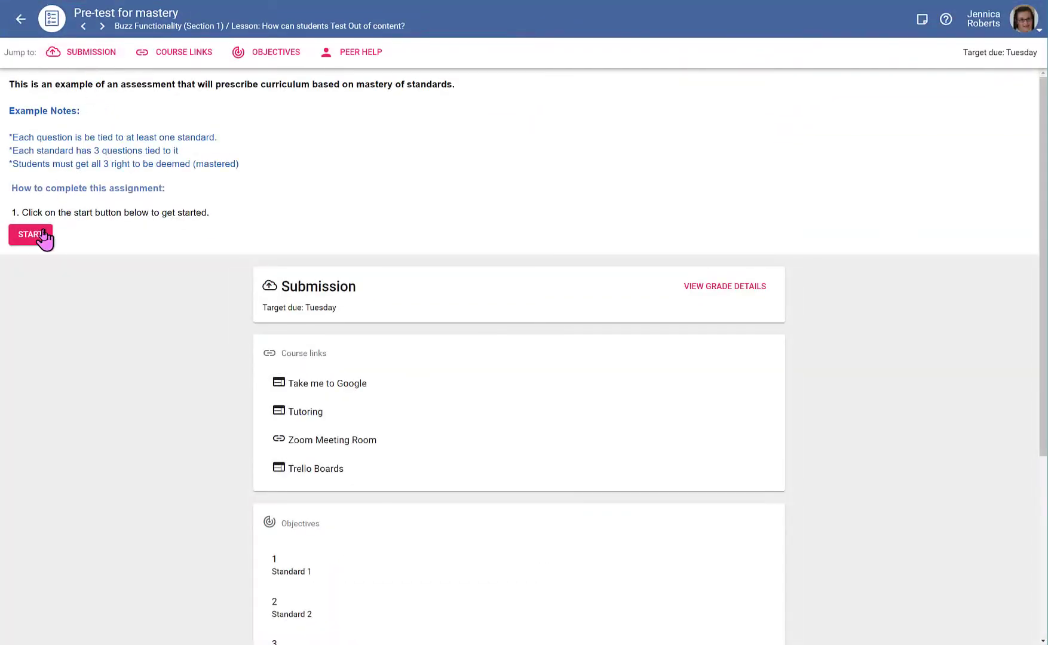
click(44, 234)
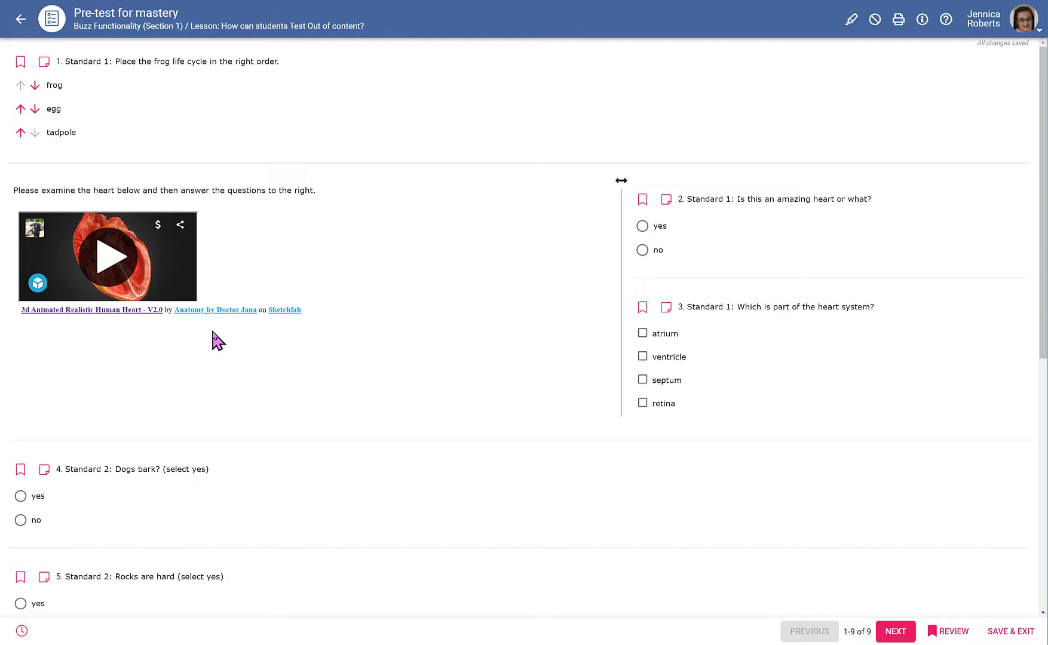
click(20, 109)
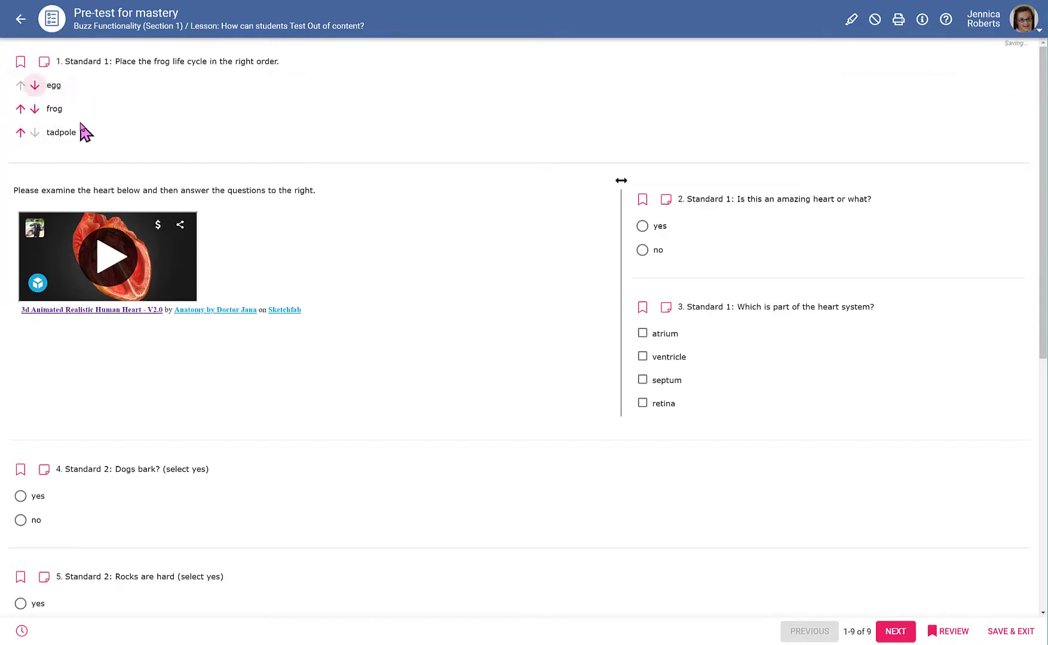
click(35, 106)
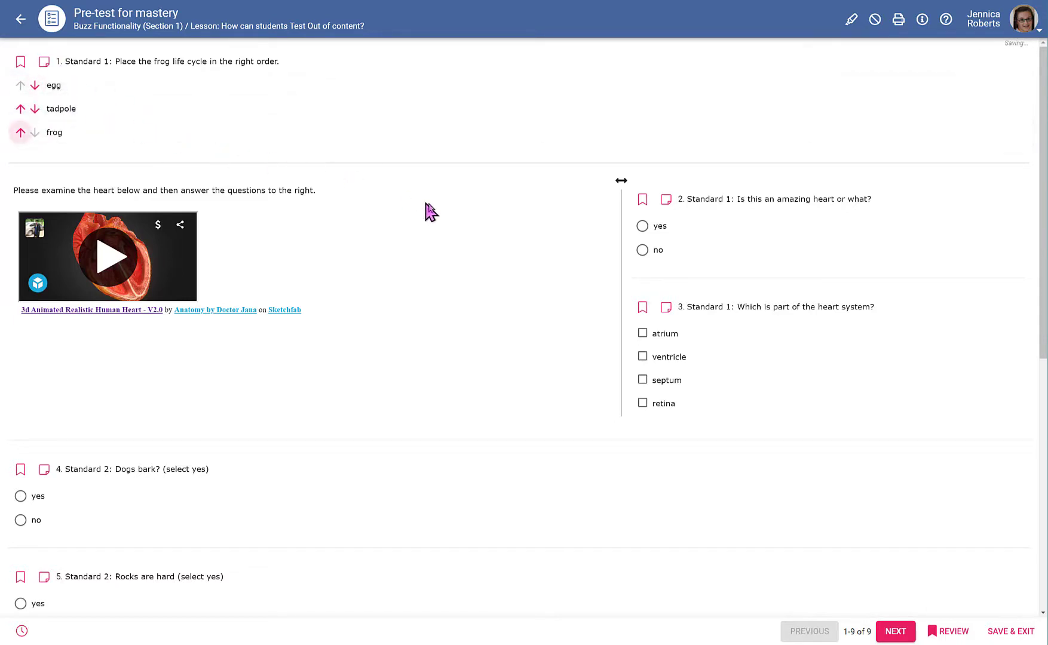
click(114, 258)
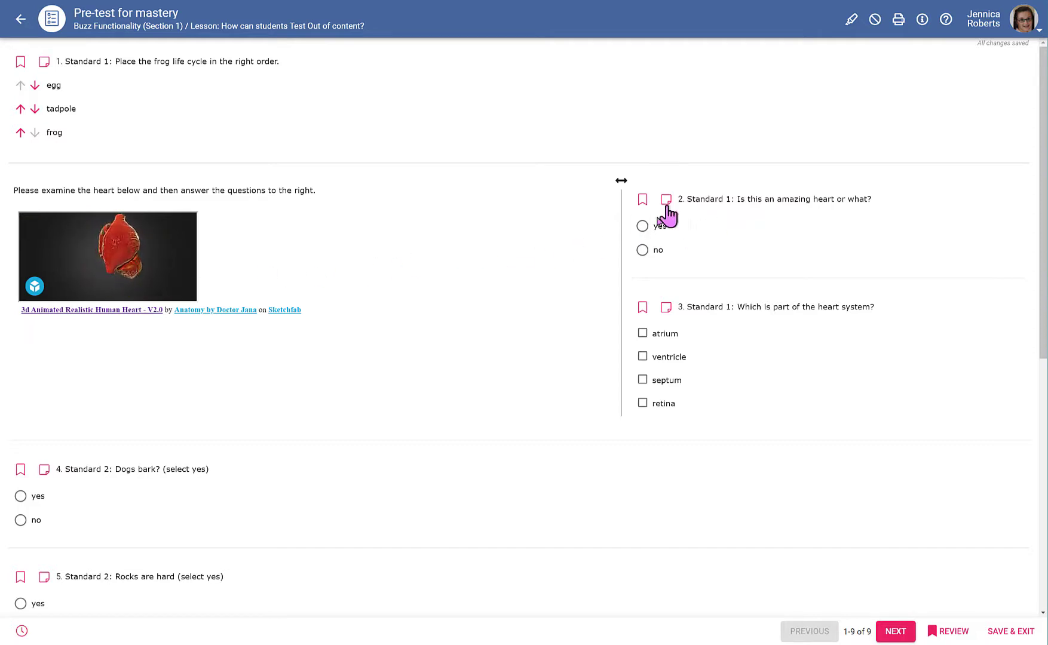
Answer yes to question 2, tick septum, ventricle and atrium, and bookmark question 3.
click(642, 229)
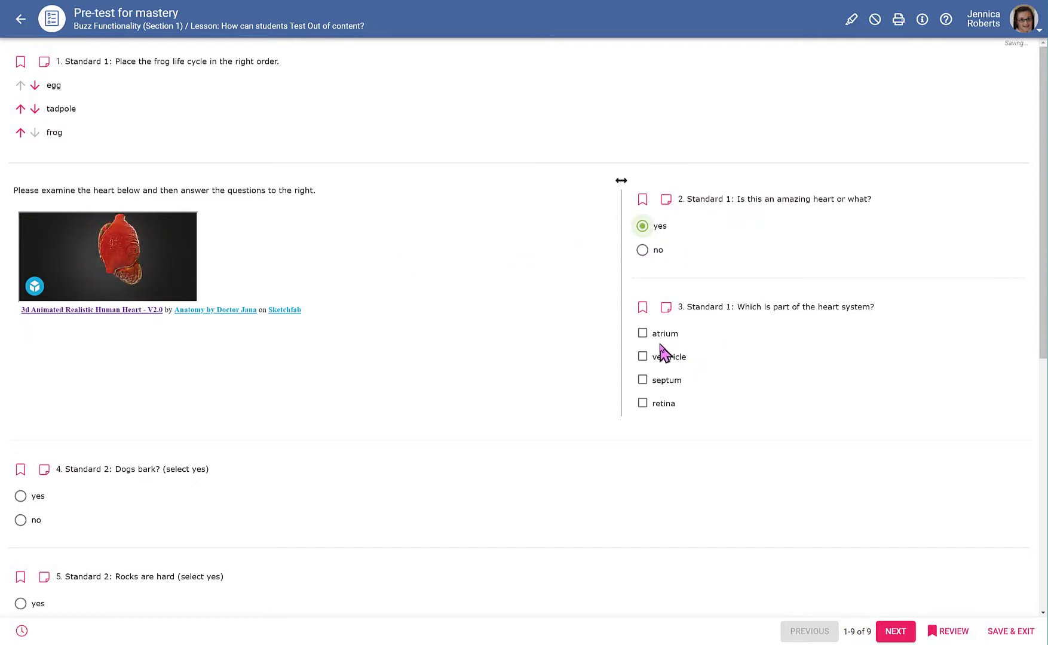
click(642, 380)
click(642, 357)
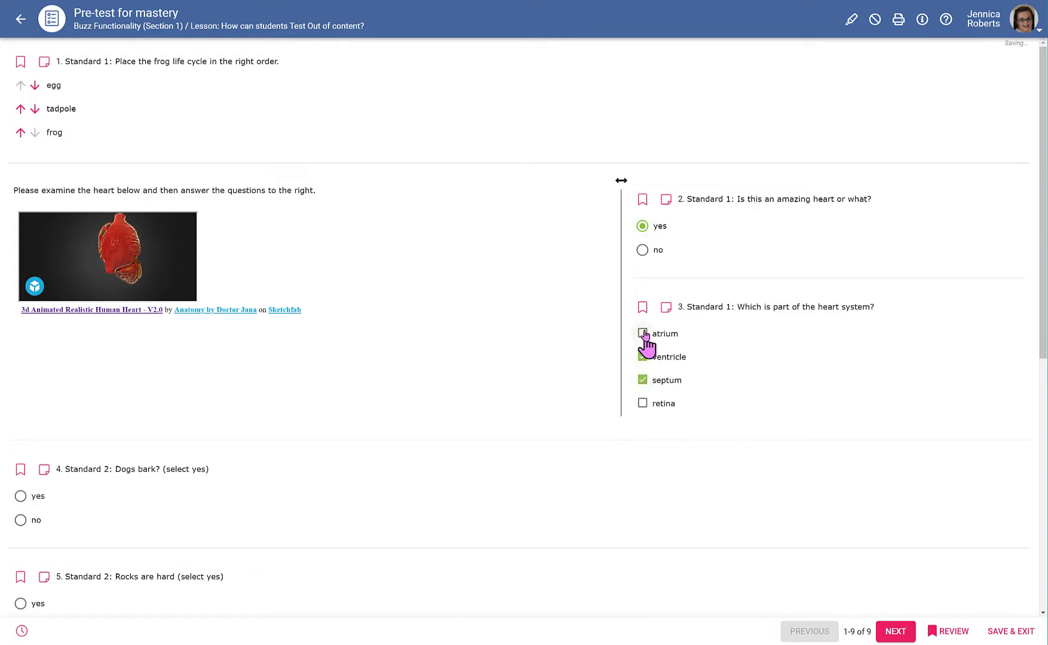
click(644, 334)
click(642, 307)
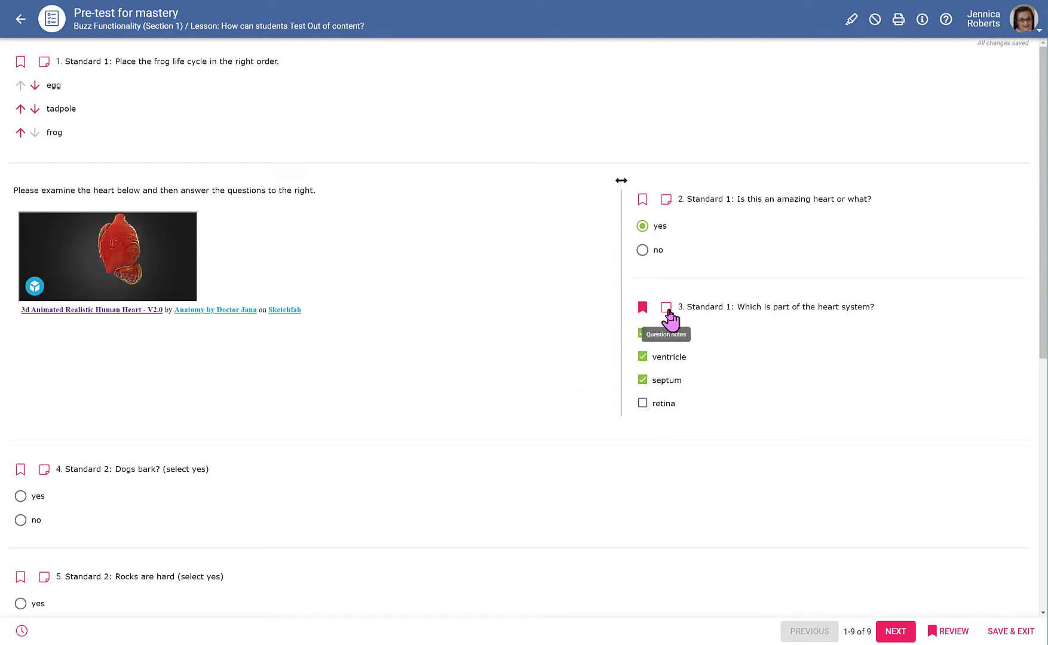
Highlight part of the heart instructions and cross out retina as a wrong choice.
click(852, 24)
mouse_move(134, 190)
mouse_down()
mouse_move(242, 190)
mouse_move(268, 206)
mouse_move(278, 195)
mouse_up()
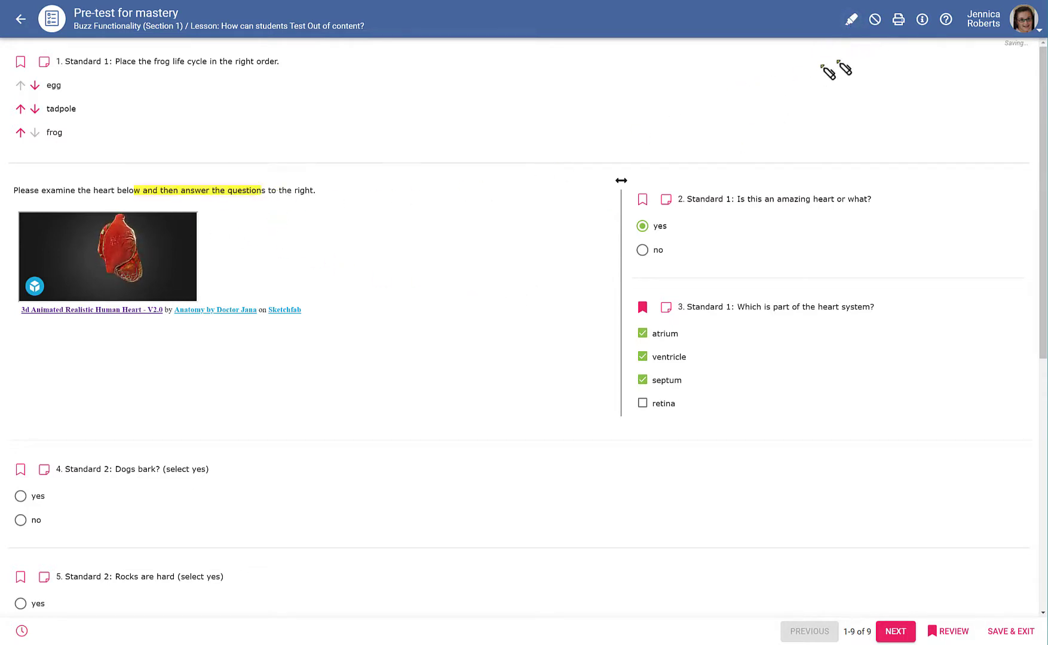
click(851, 19)
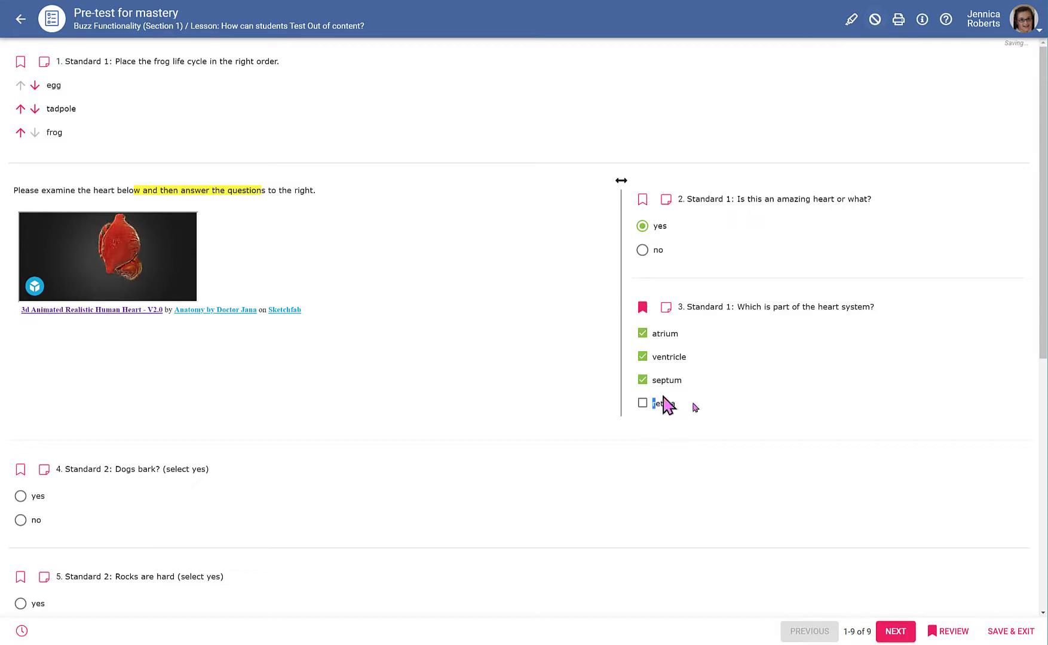
drag(664, 405, 675, 408)
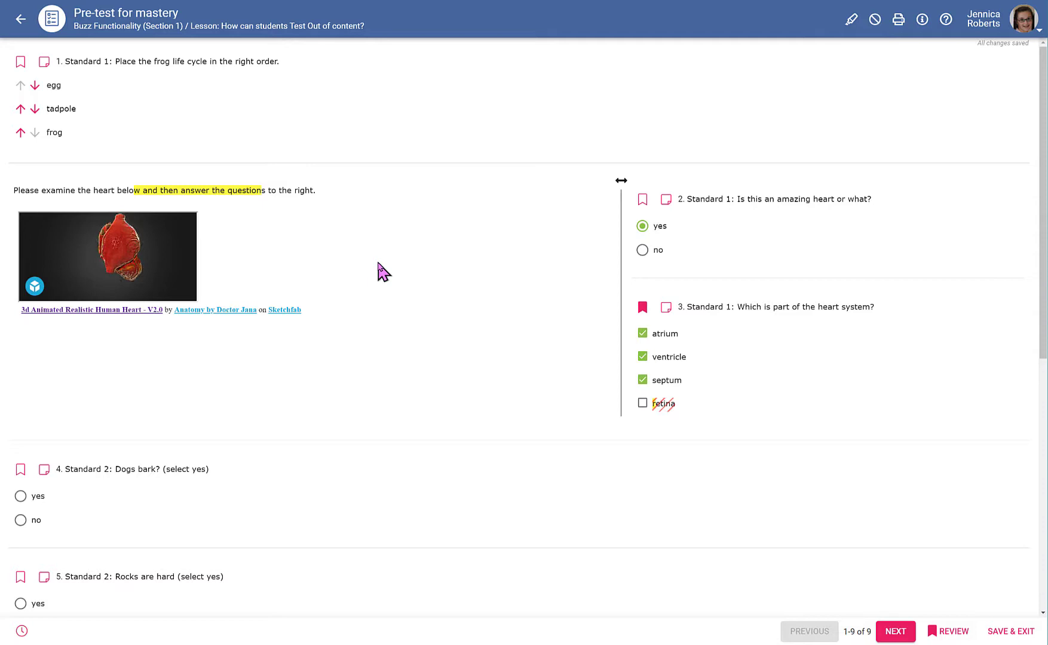
Answer questions 4–9 (no, yes, no, yes, yes, and 9), then go to review.
scroll(156, 453, down, 4)
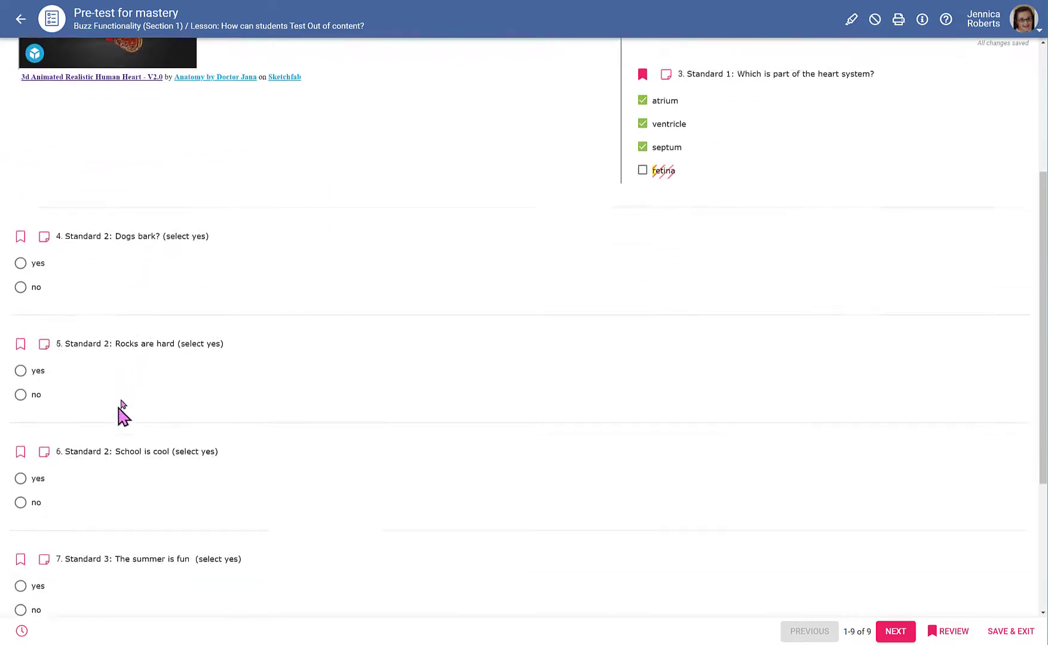
scroll(123, 413, down, 1)
click(20, 215)
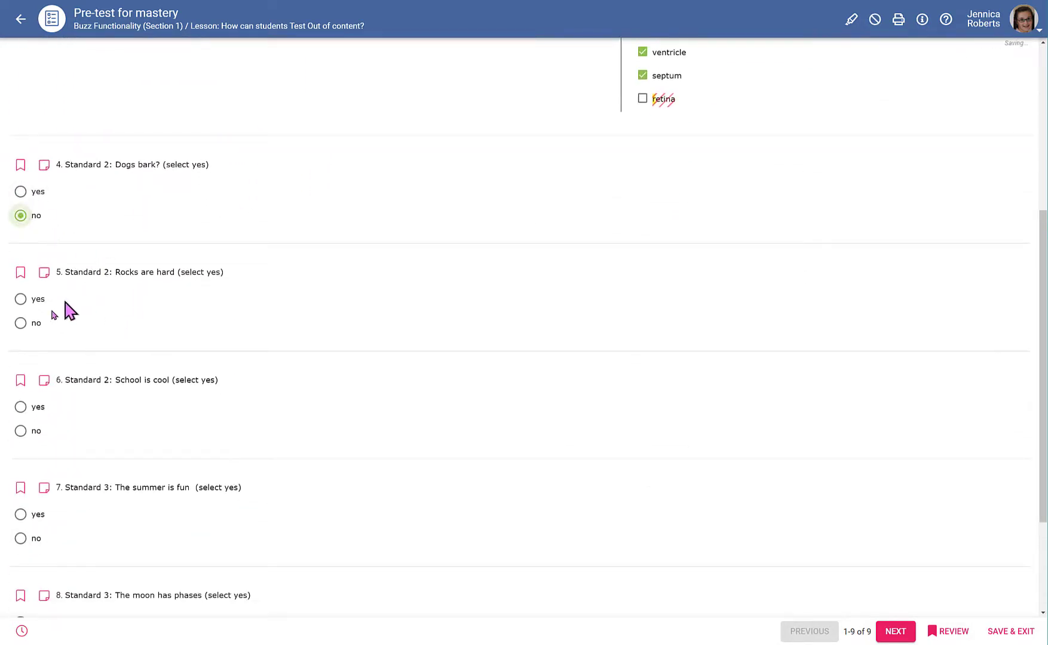
click(21, 299)
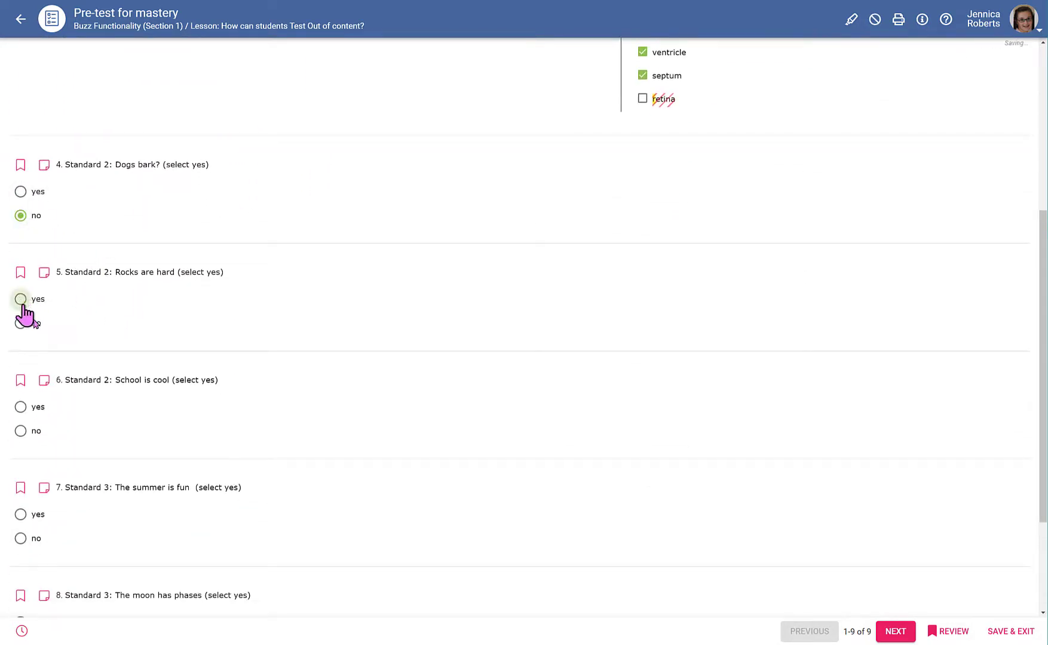
click(21, 430)
scroll(162, 400, down, 3)
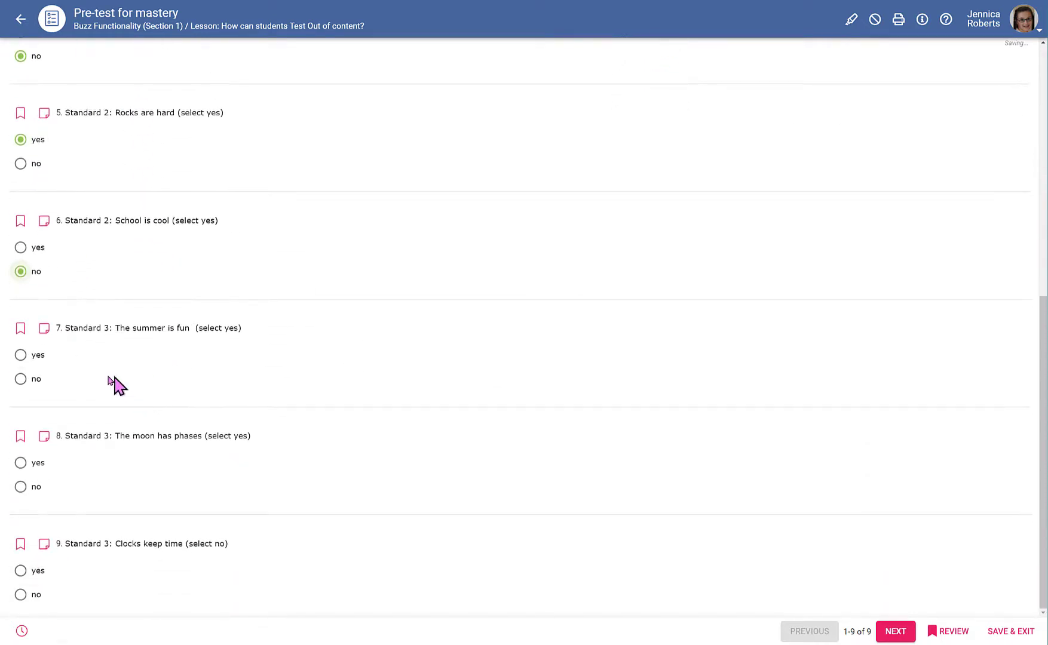
click(20, 354)
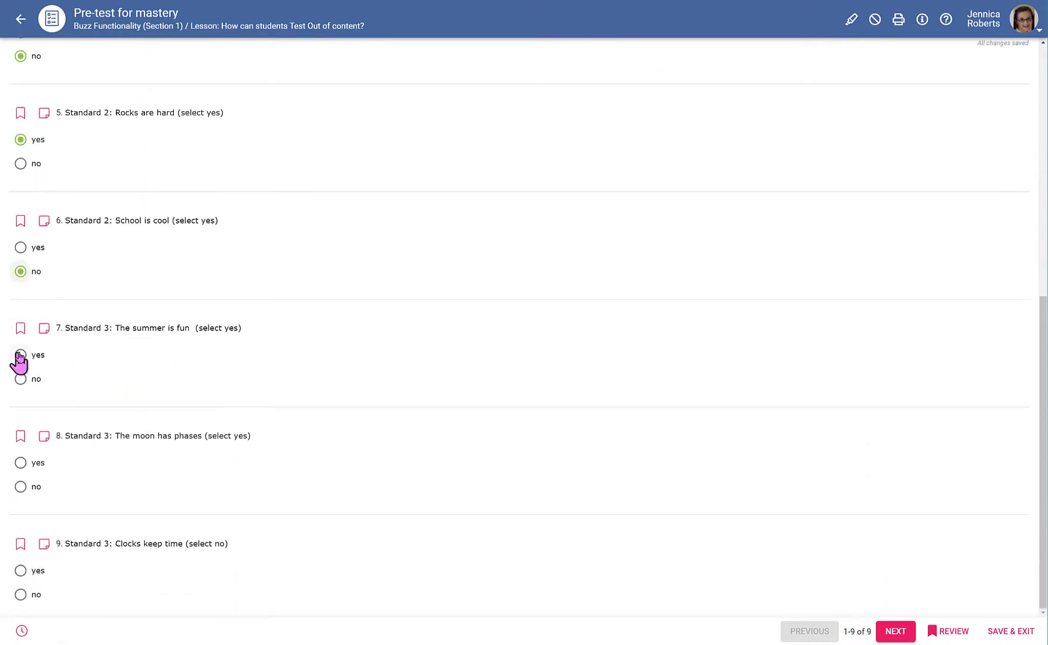
click(20, 463)
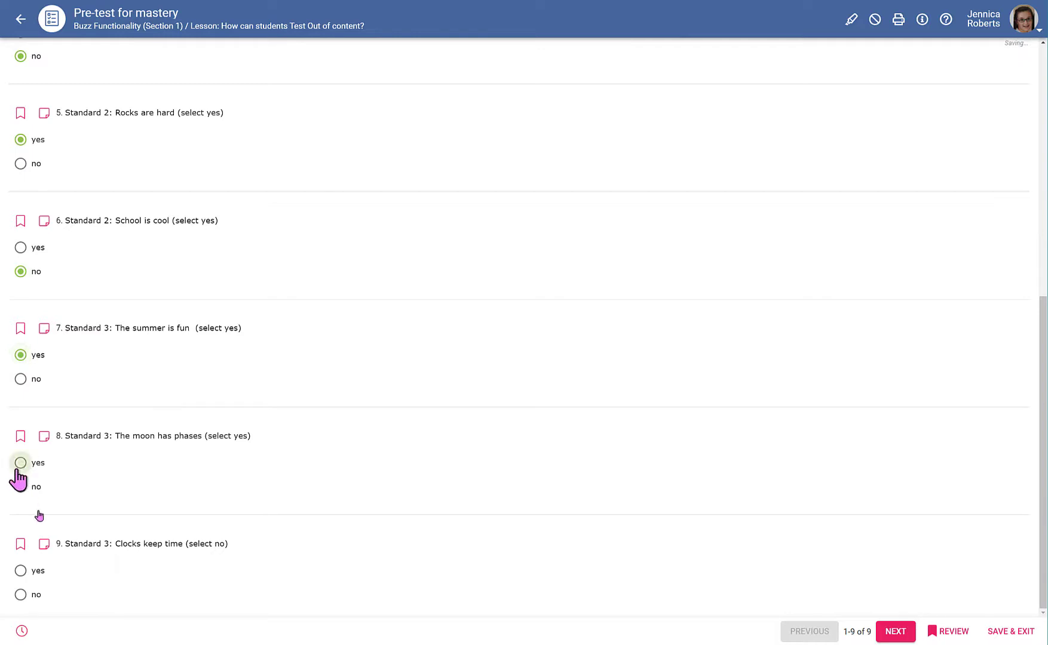
click(21, 572)
click(884, 627)
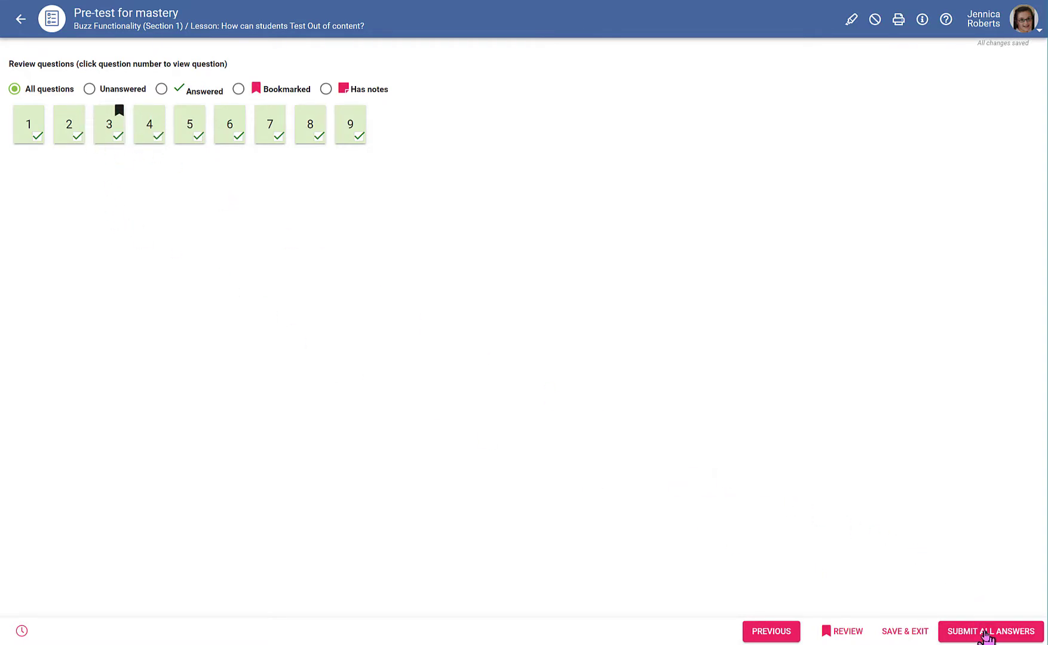
Submit all pre-test answers and confirm the submission.
click(986, 634)
click(580, 352)
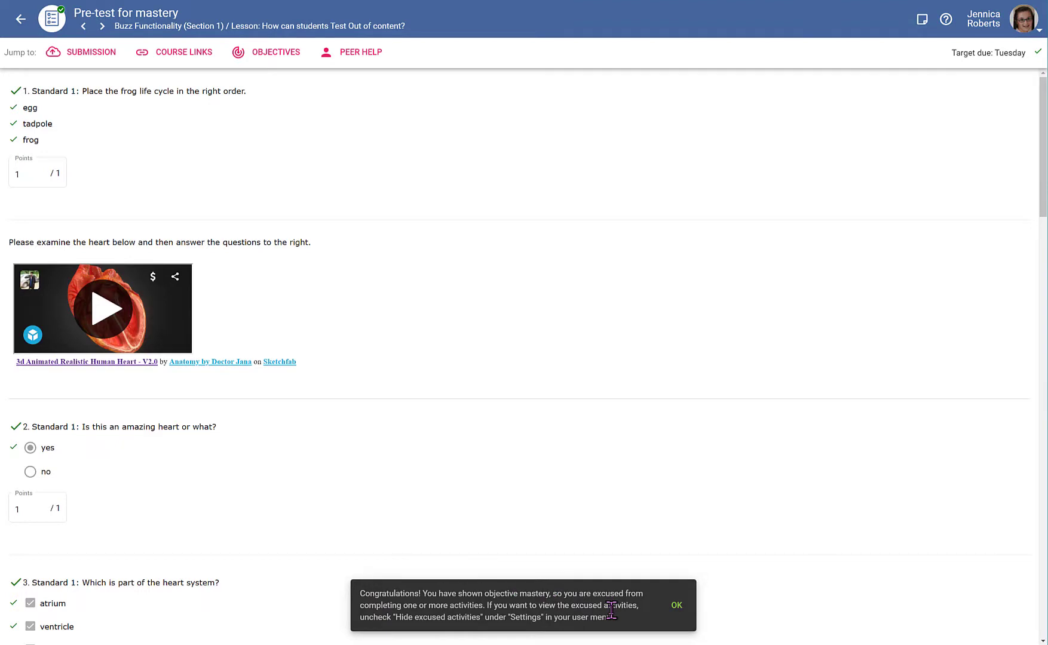
Dismiss the mastery message, return to Activities, expand Lesson 3 and open Lesson 4.
click(676, 605)
click(21, 20)
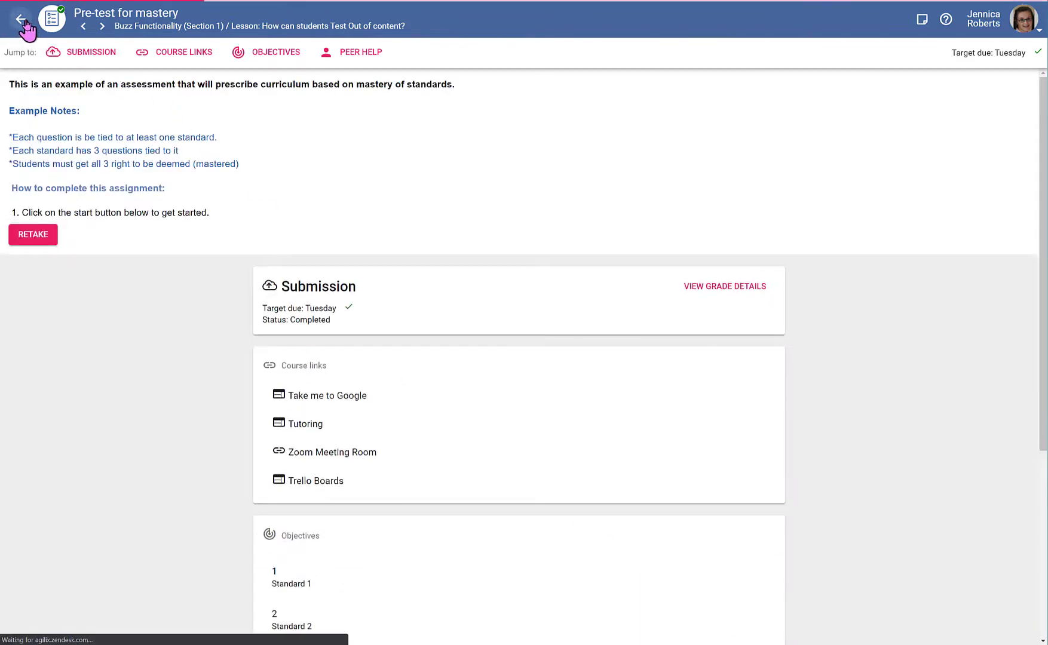
scroll(557, 417, down, 3)
scroll(556, 417, down, 5)
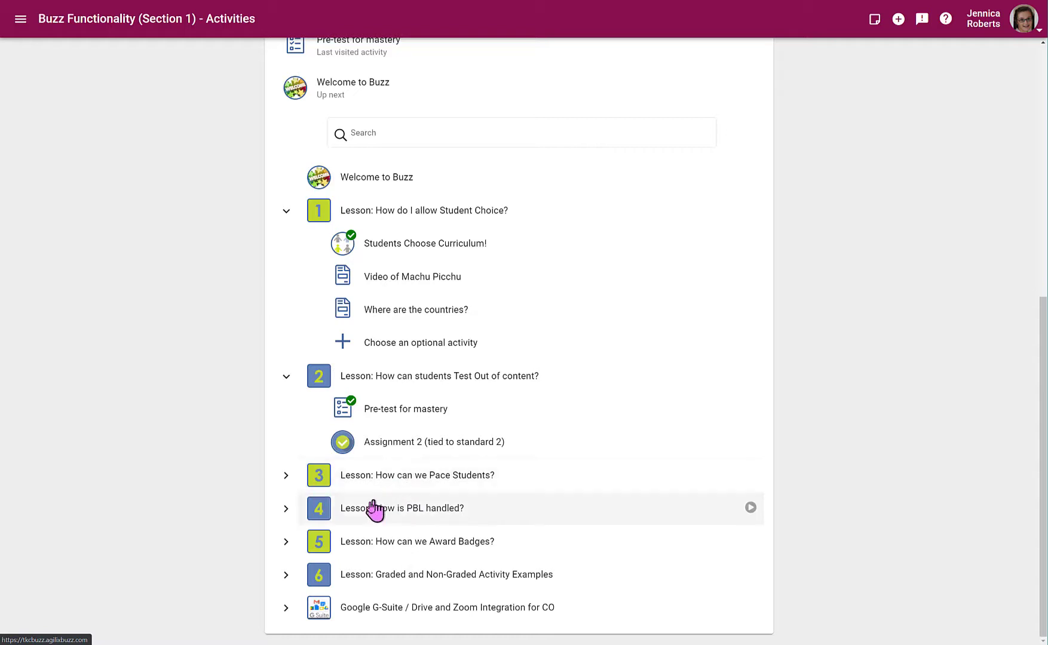
click(285, 477)
scroll(463, 458, down, 1)
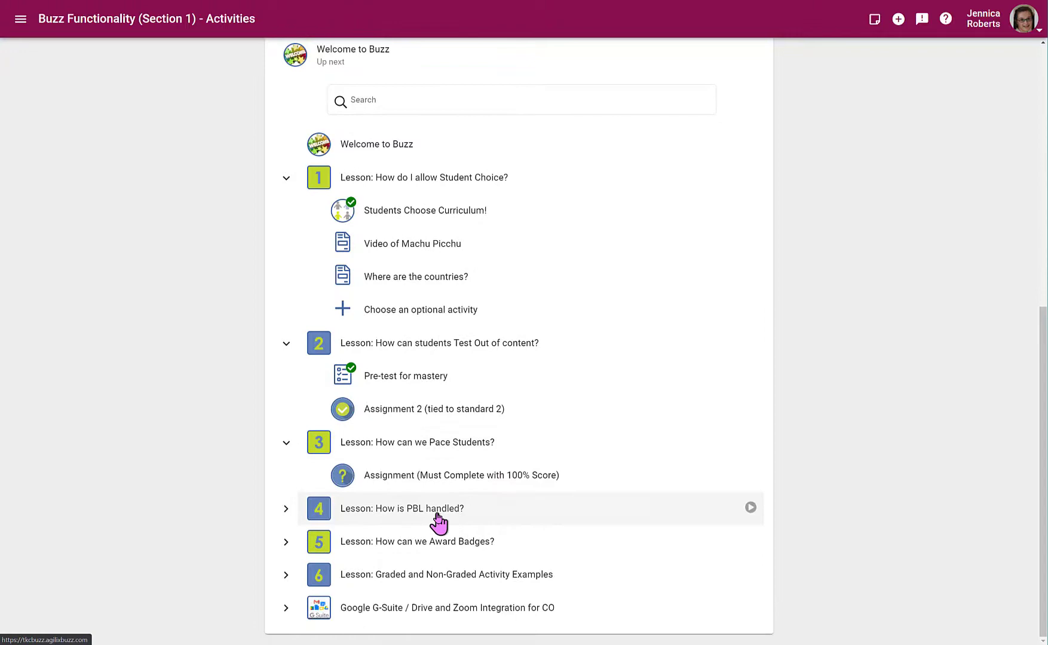
drag(438, 516, 438, 517)
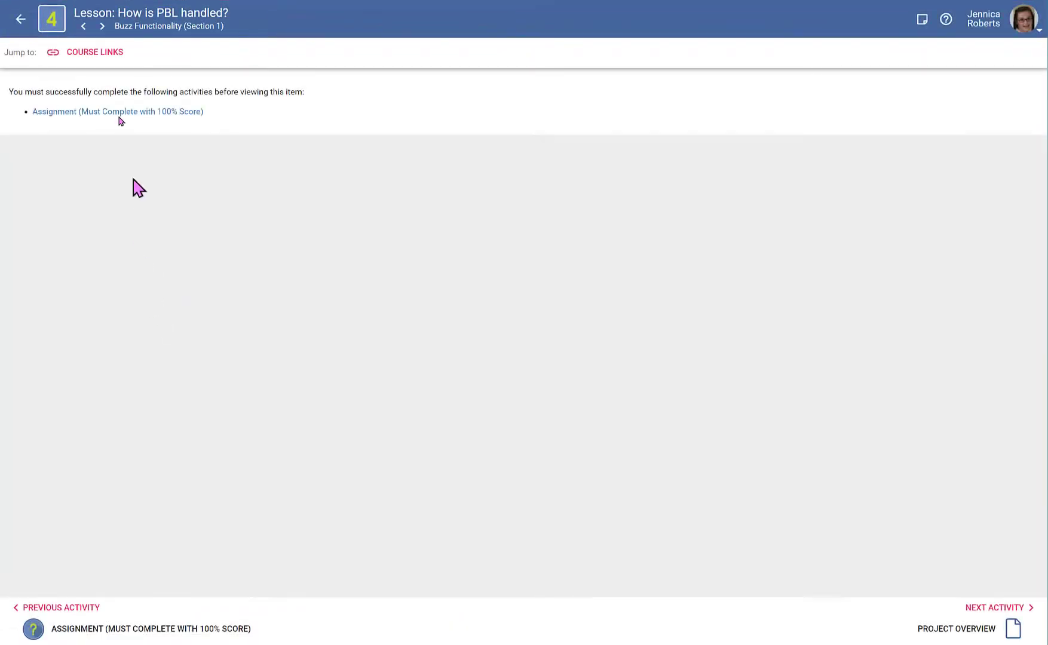
Take the Must Complete with 100% Score assignment, choosing A for questions 1–3, and submit.
click(111, 114)
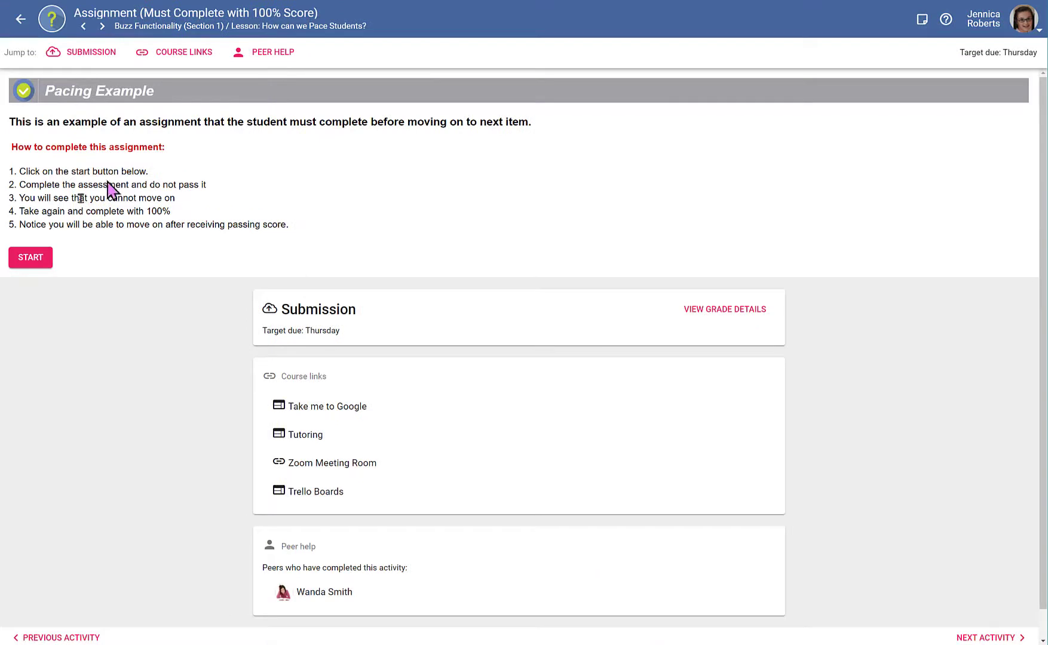
click(36, 263)
click(21, 90)
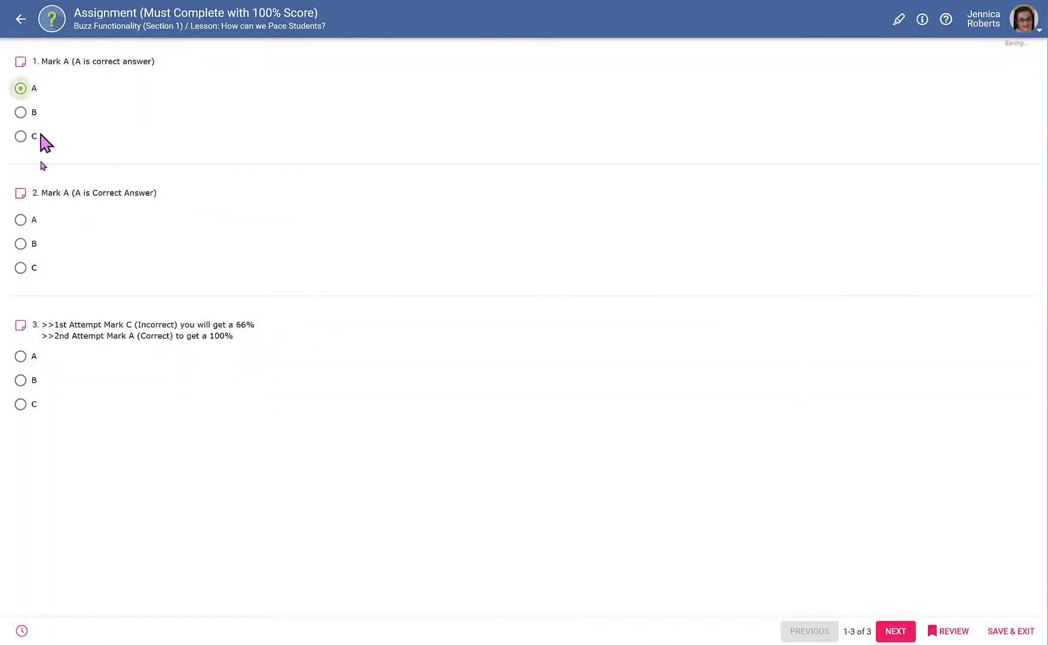
click(21, 220)
click(21, 358)
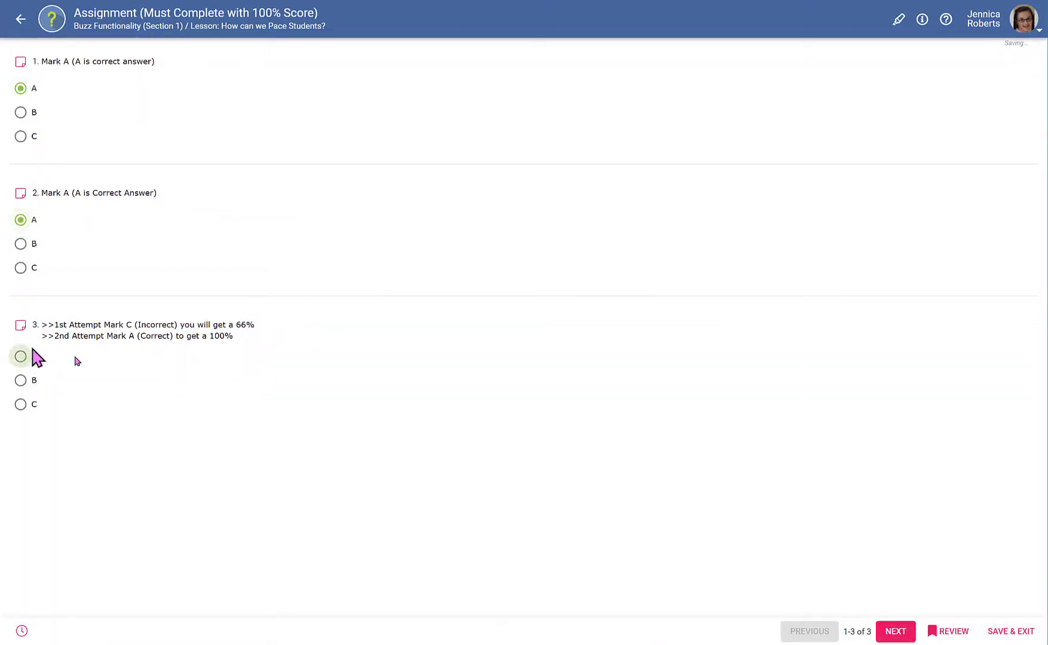
click(895, 634)
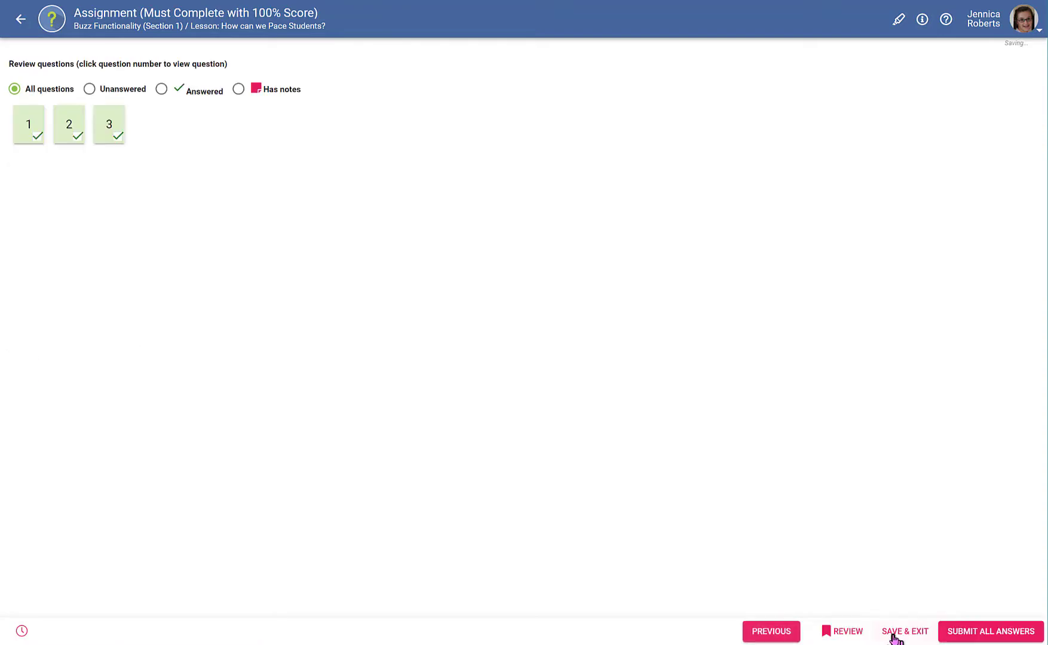
click(969, 633)
click(583, 343)
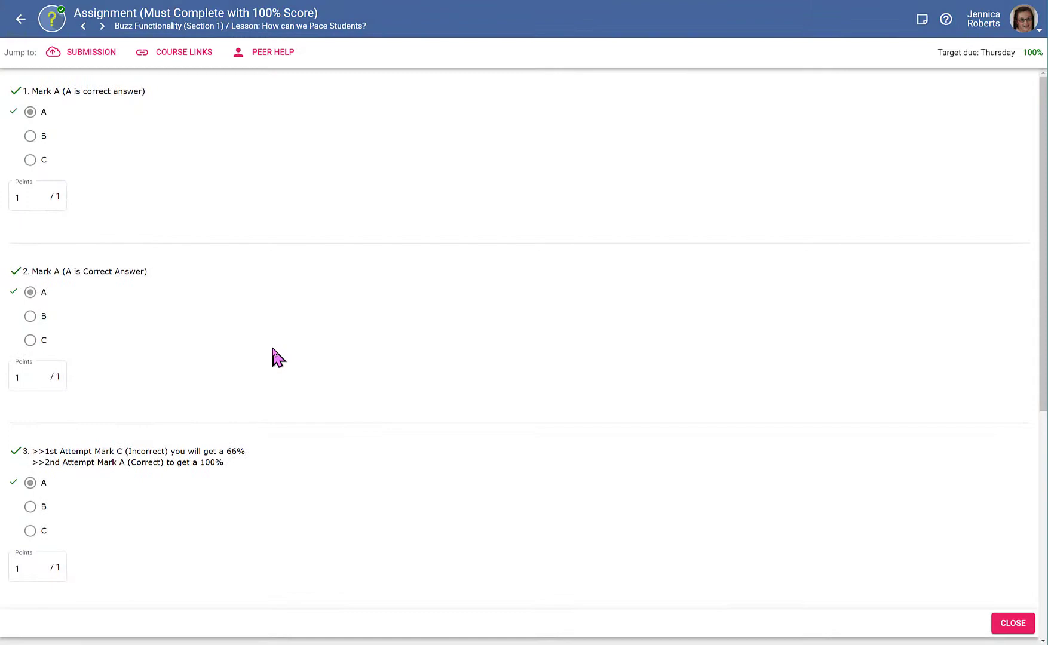
Go back to the Activities list, where the 100%-score assignment under Lesson 3 shows complete.
click(21, 24)
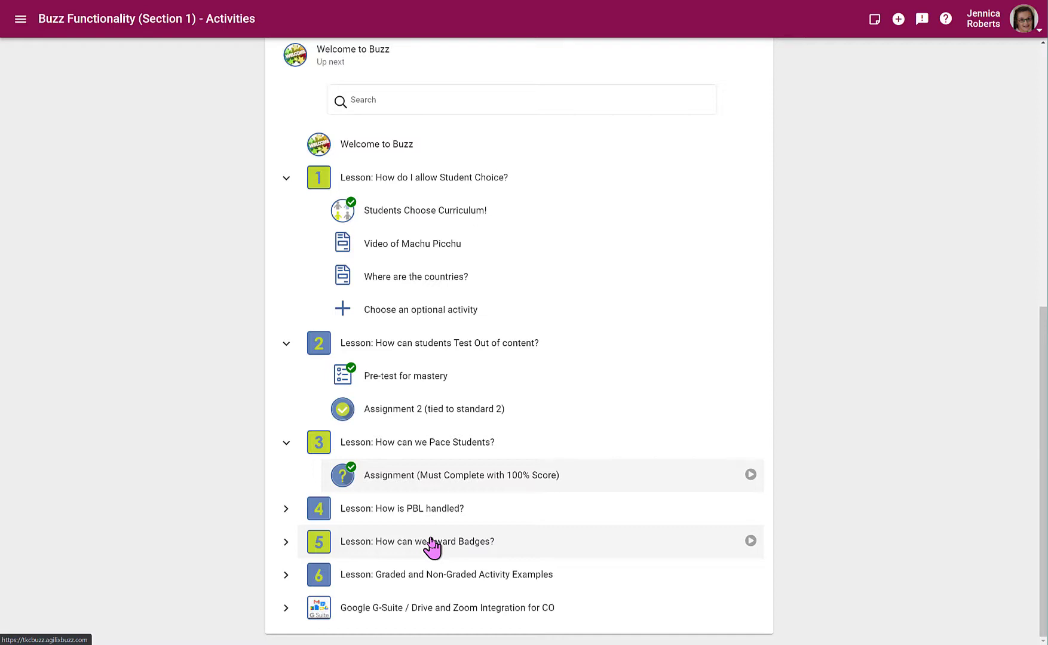
Expand Lesson 6, open Submitting Dropbox Activities (Graded), and scroll down to its Submission card.
click(287, 575)
scroll(588, 538, down, 6)
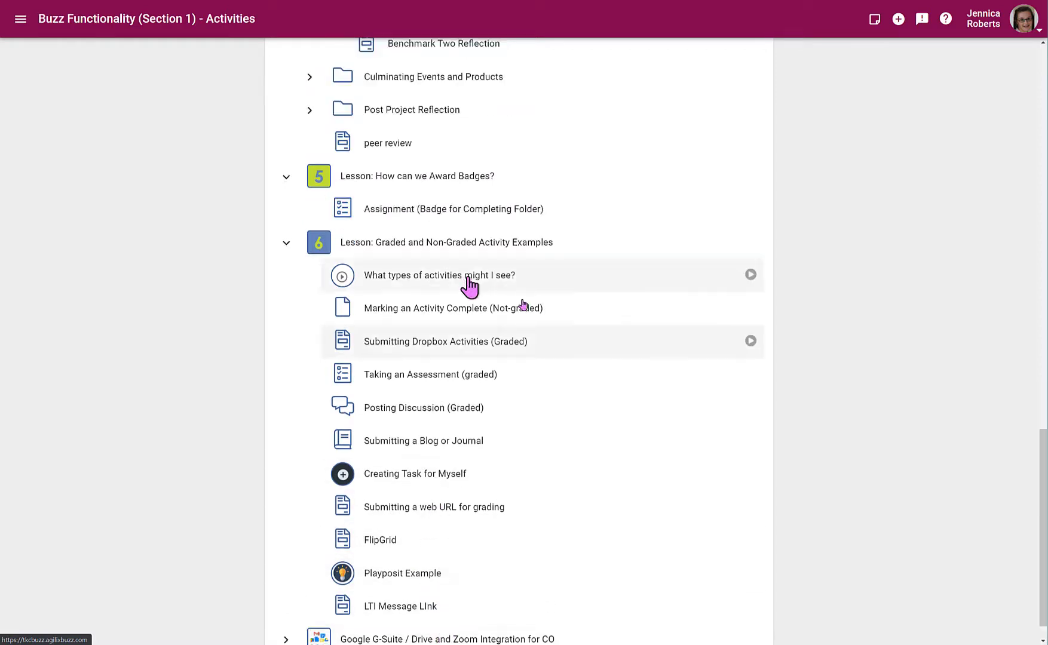
click(420, 348)
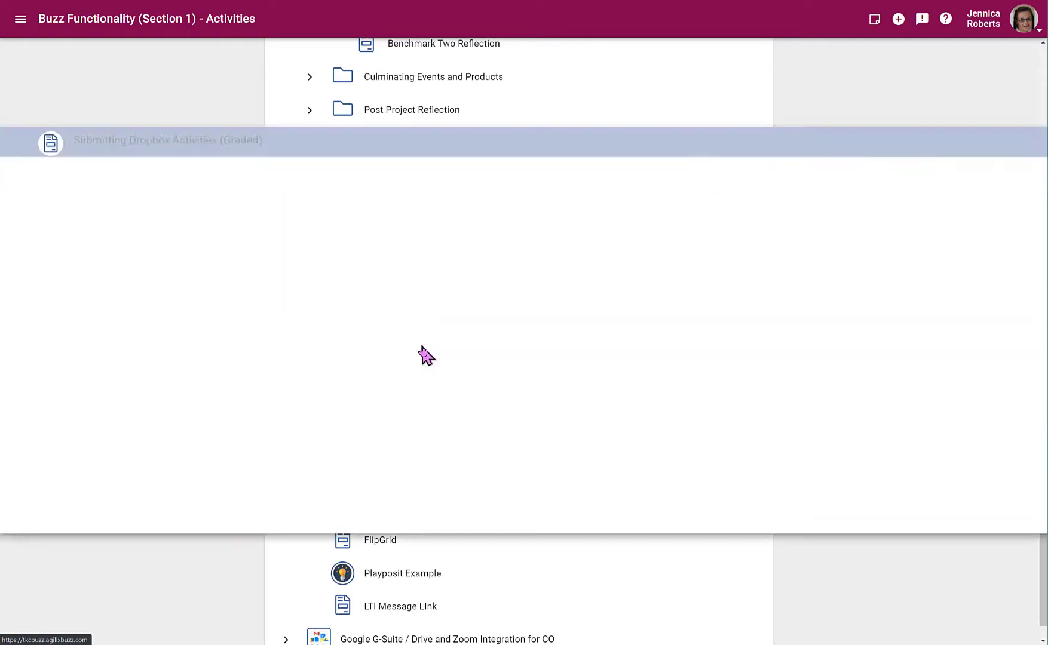
scroll(478, 276, down, 5)
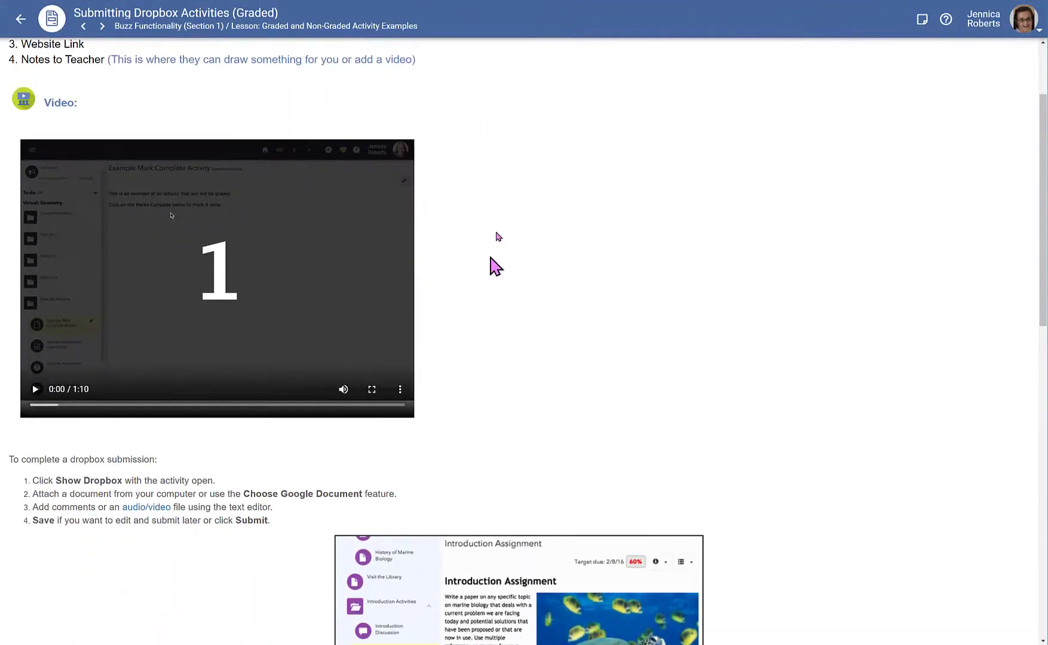
scroll(502, 265, down, 7)
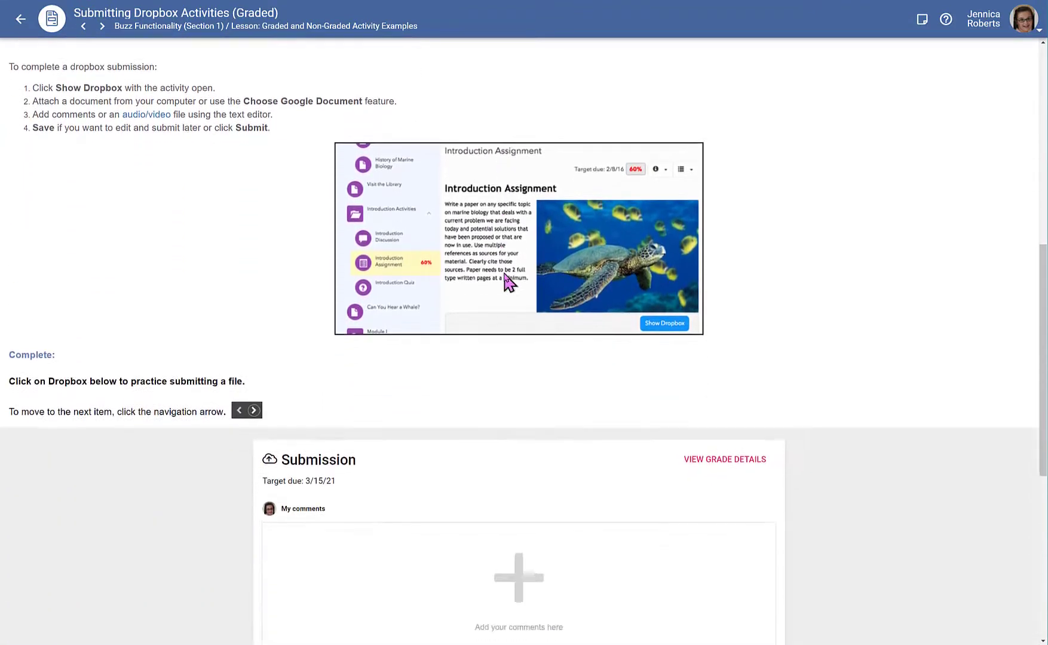
scroll(508, 308, down, 3)
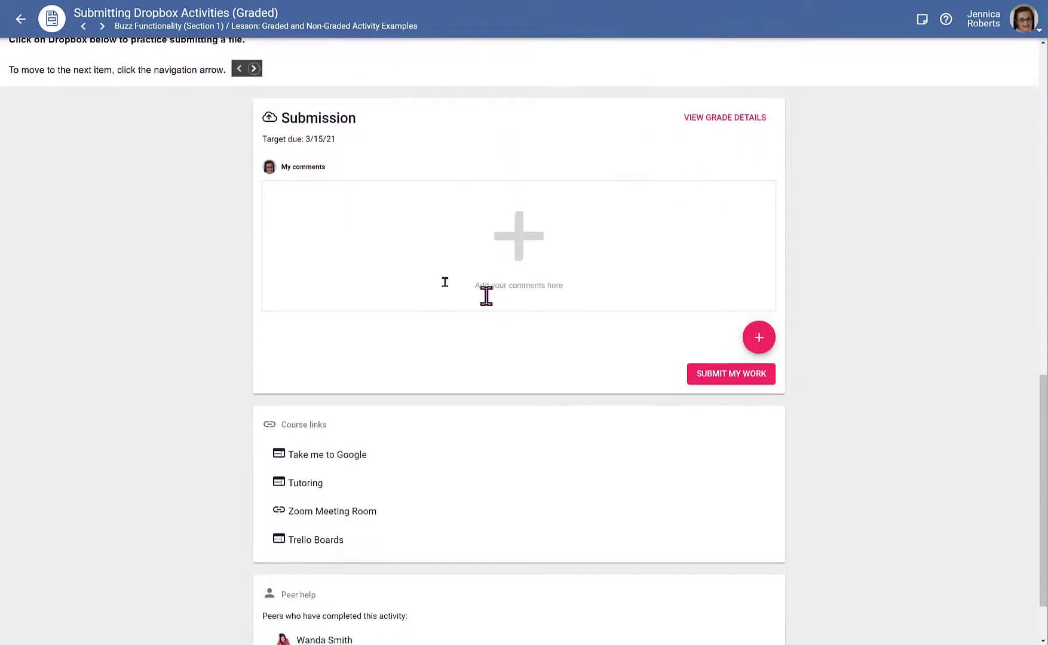
Write 'add my comments' in the submission comment and insert a recorded audio comment.
click(359, 247)
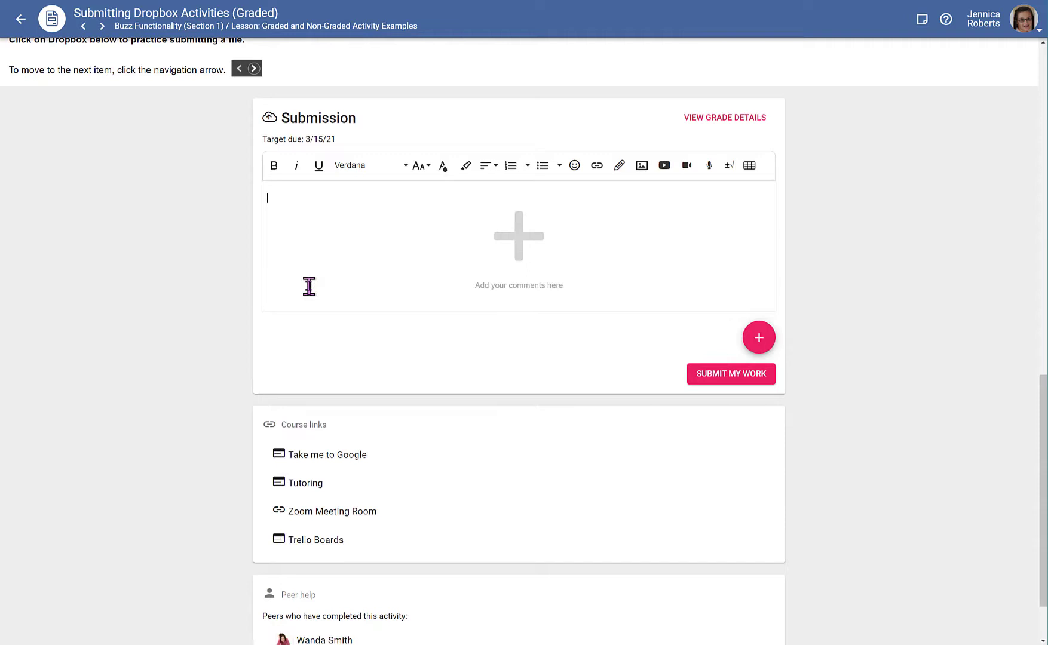
text(add my comments)
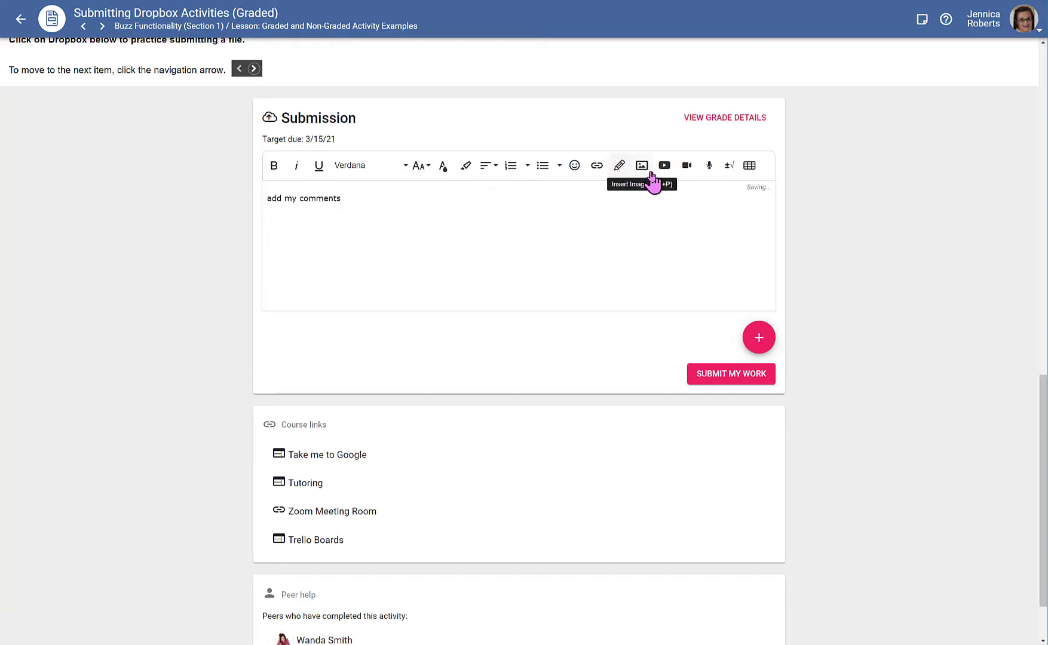
click(709, 167)
click(454, 340)
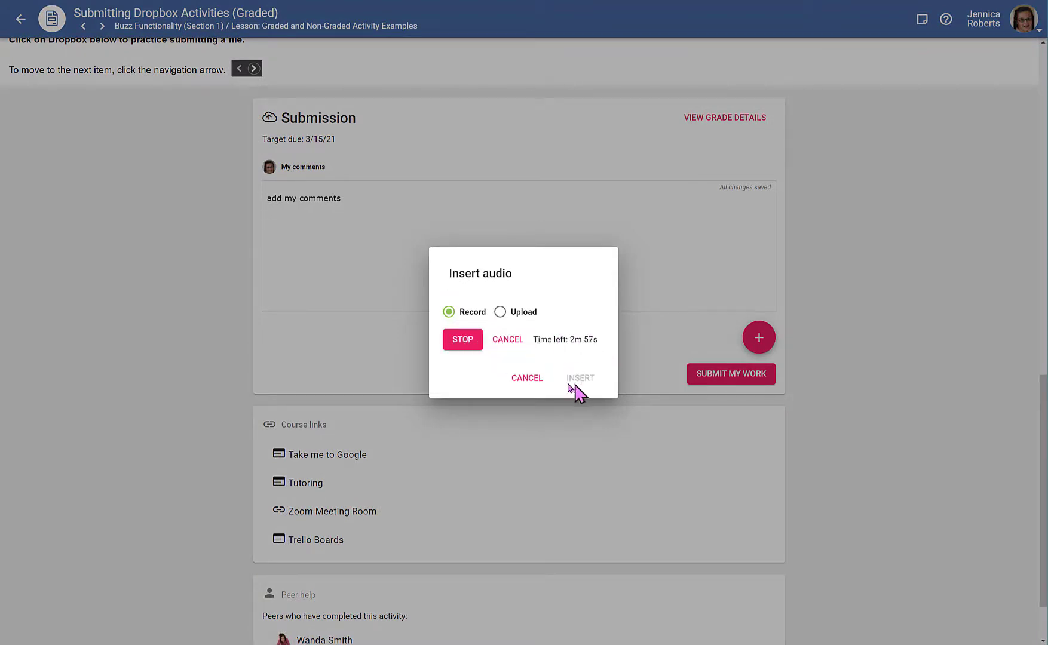
click(464, 345)
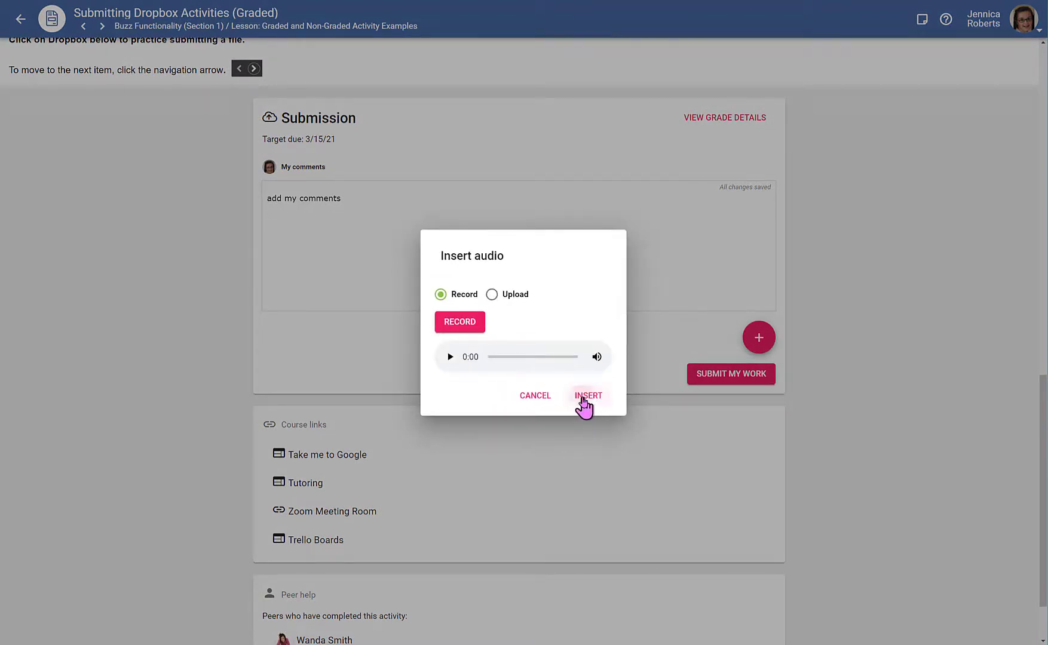
click(584, 397)
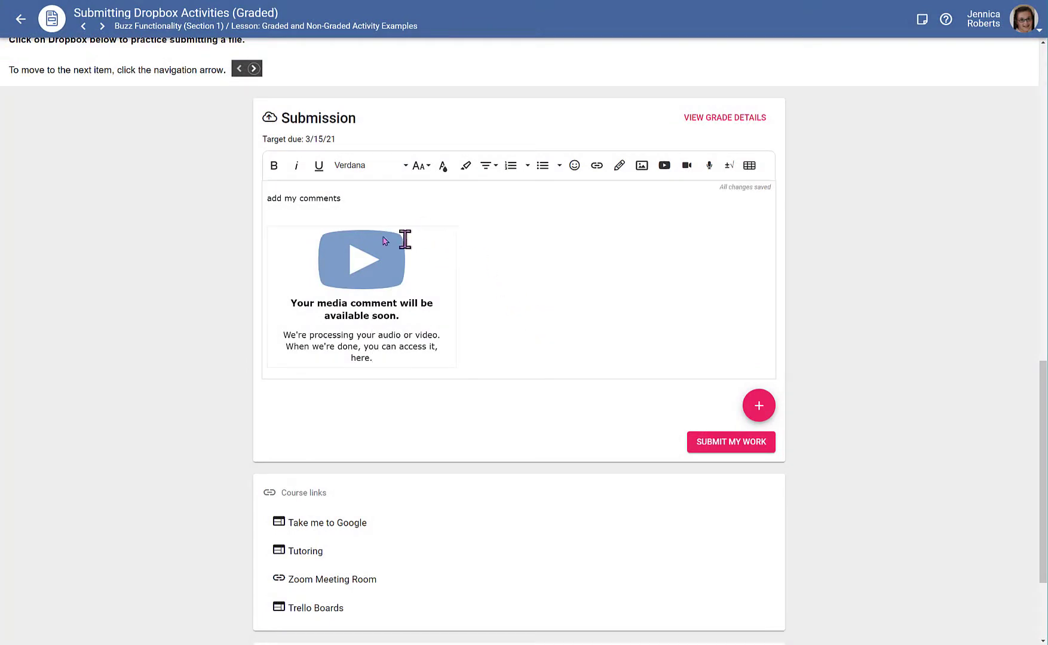
key(Return)
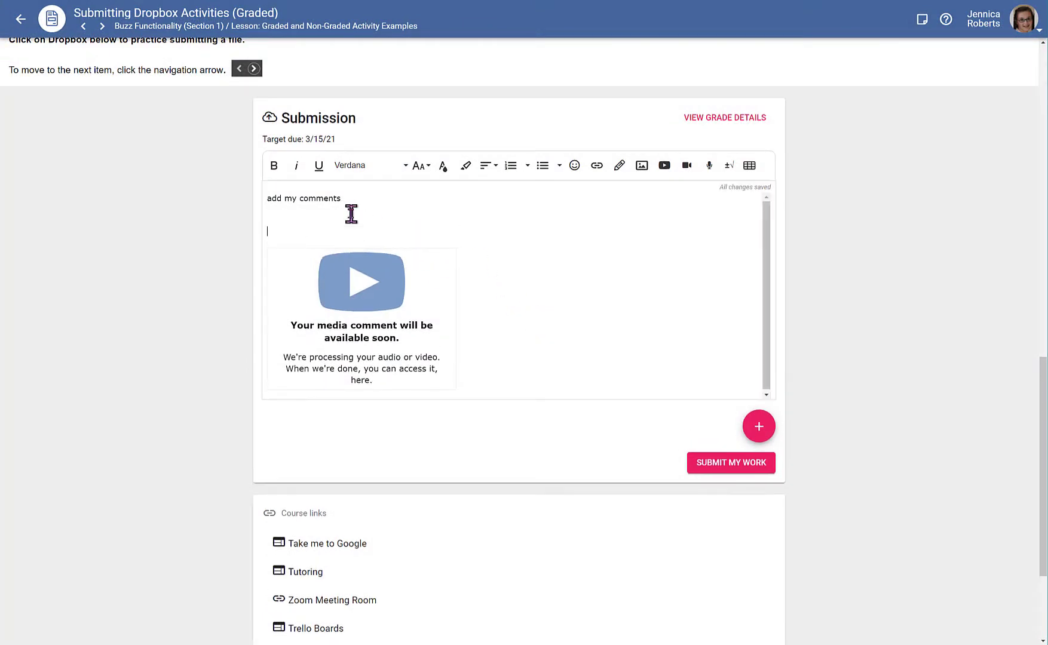
Sketch a freehand 'Hi' drawing, save it into the comment, and add a blank line below.
click(618, 167)
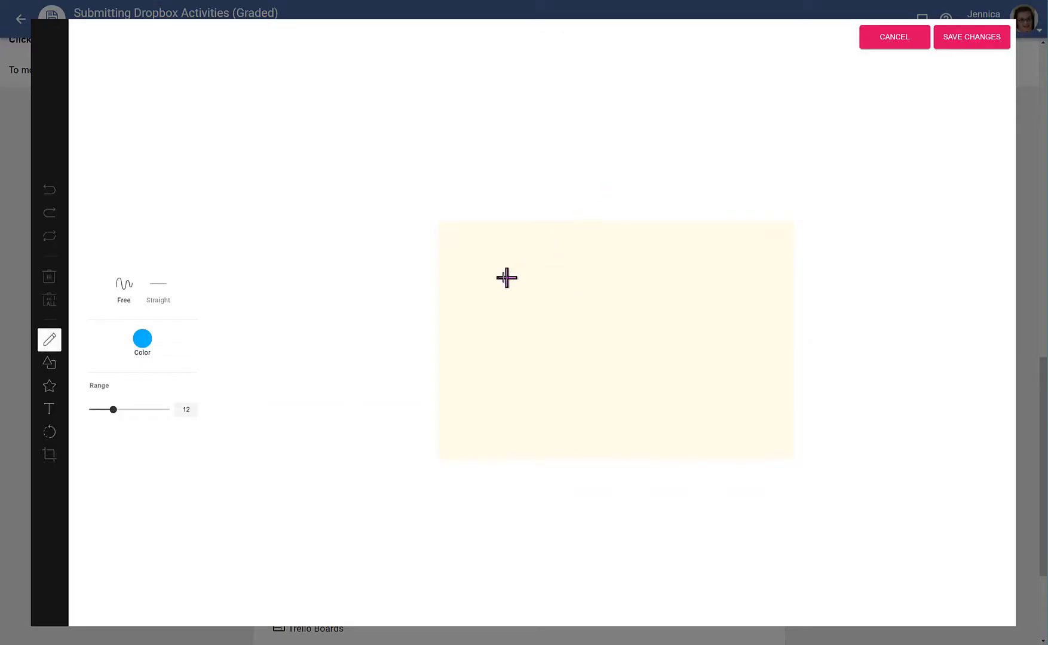
drag(507, 257, 508, 375)
drag(551, 244, 555, 350)
mouse_move(495, 309)
mouse_down()
mouse_move(584, 308)
mouse_move(633, 370)
mouse_up()
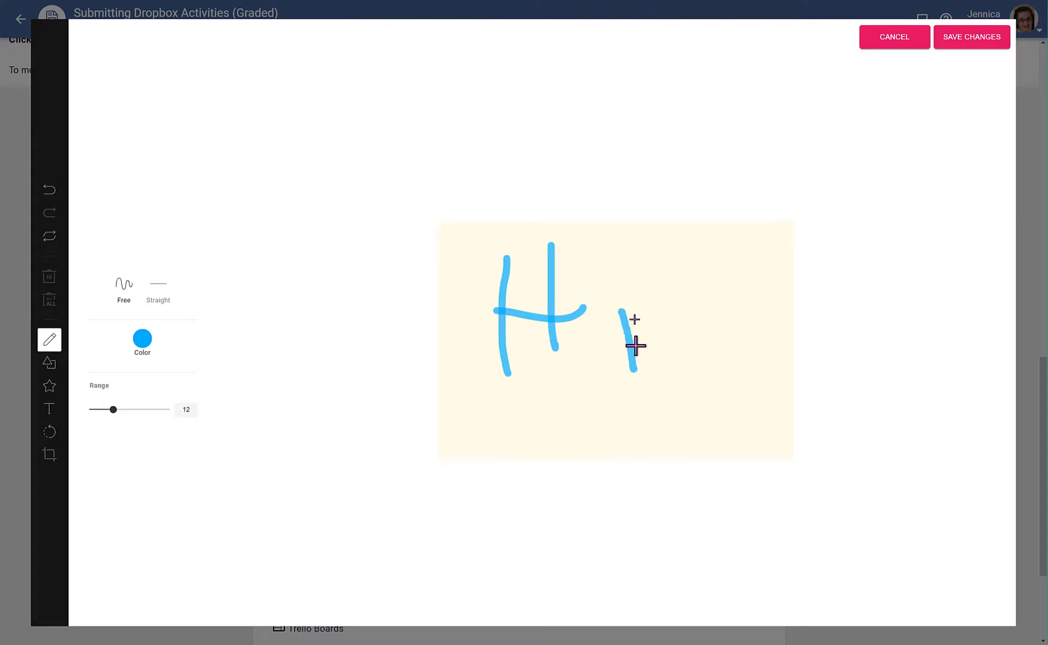
click(636, 282)
click(972, 37)
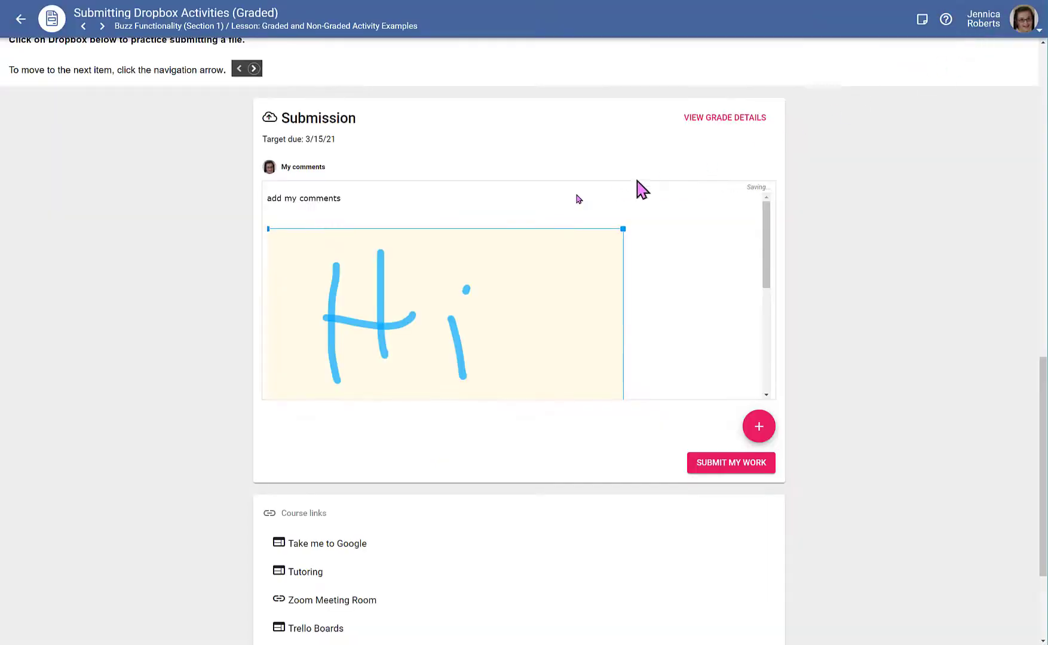
click(662, 268)
drag(770, 253, 758, 352)
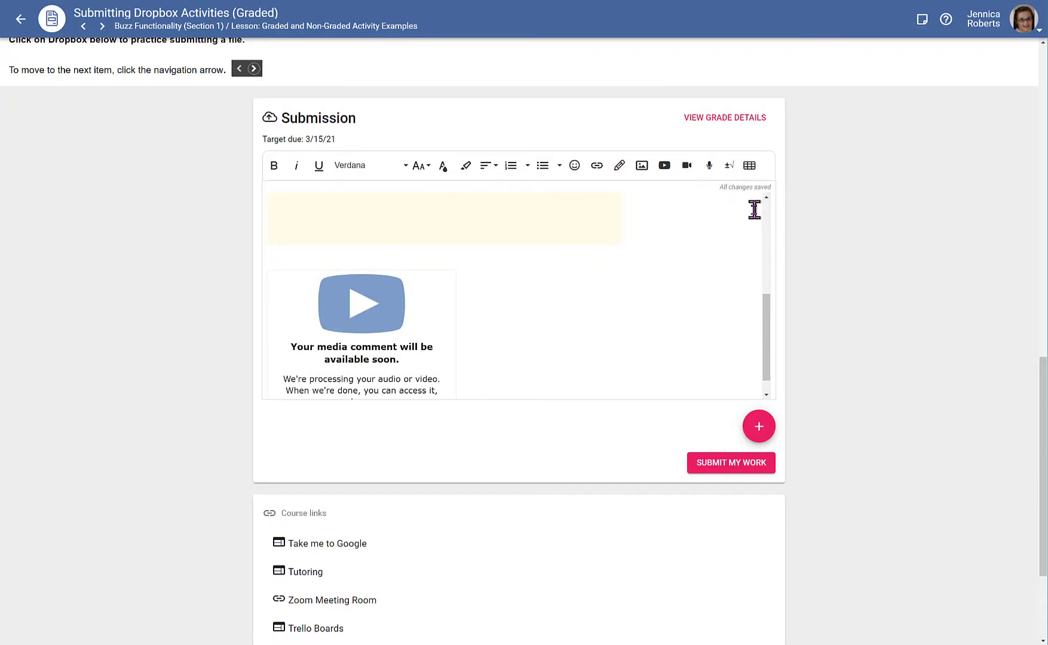
key(Return)
key(Return)
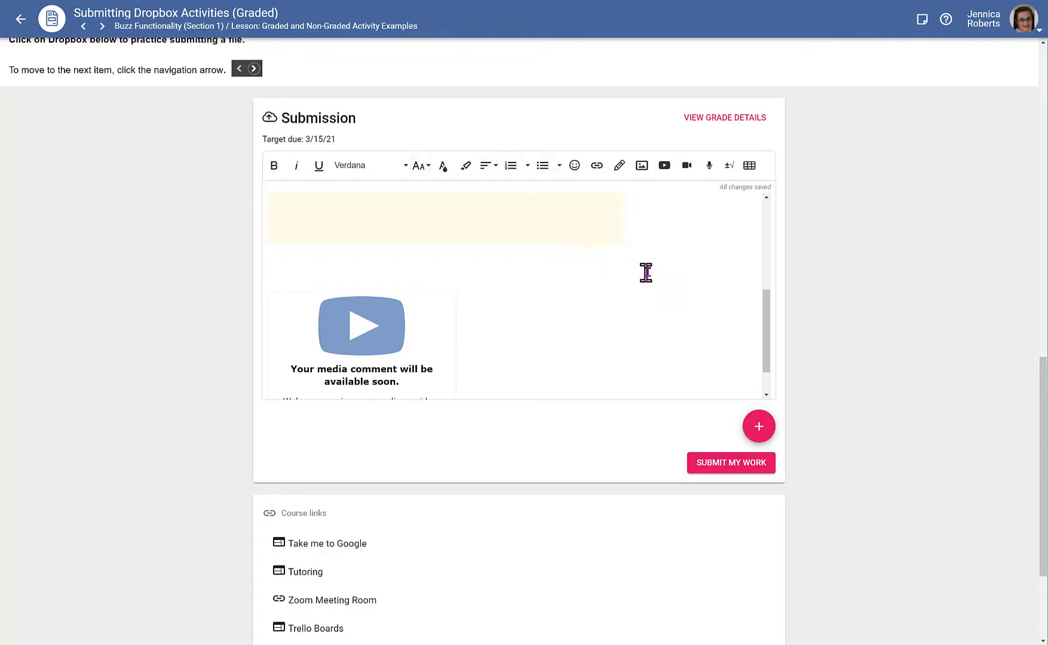
scroll(645, 272, up, 5)
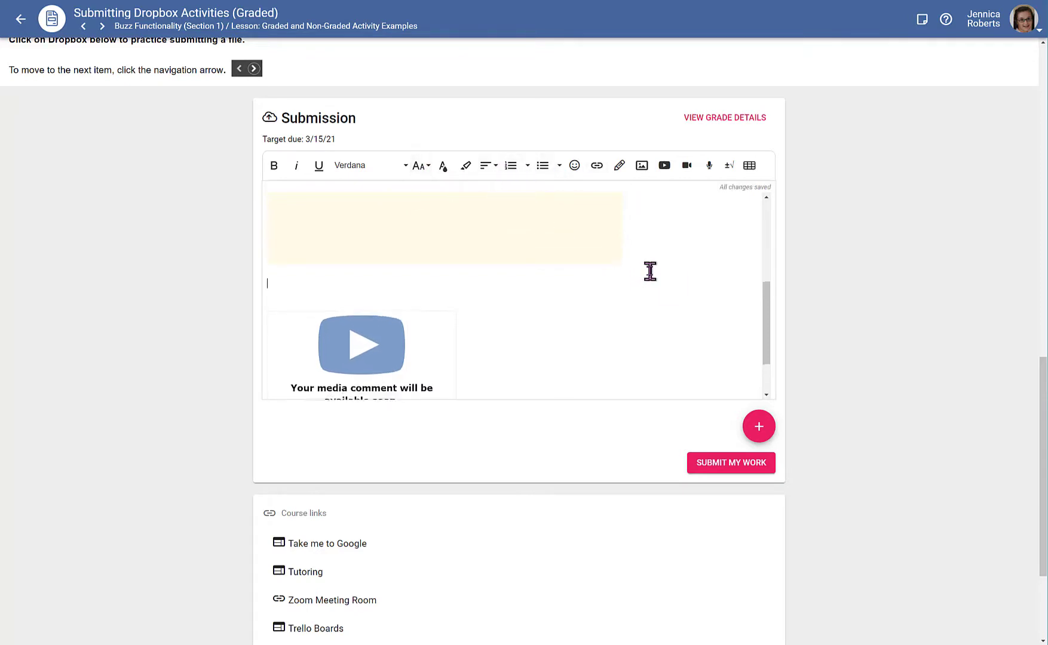
Insert the equation √36/(3+3) into the submission comment.
click(727, 173)
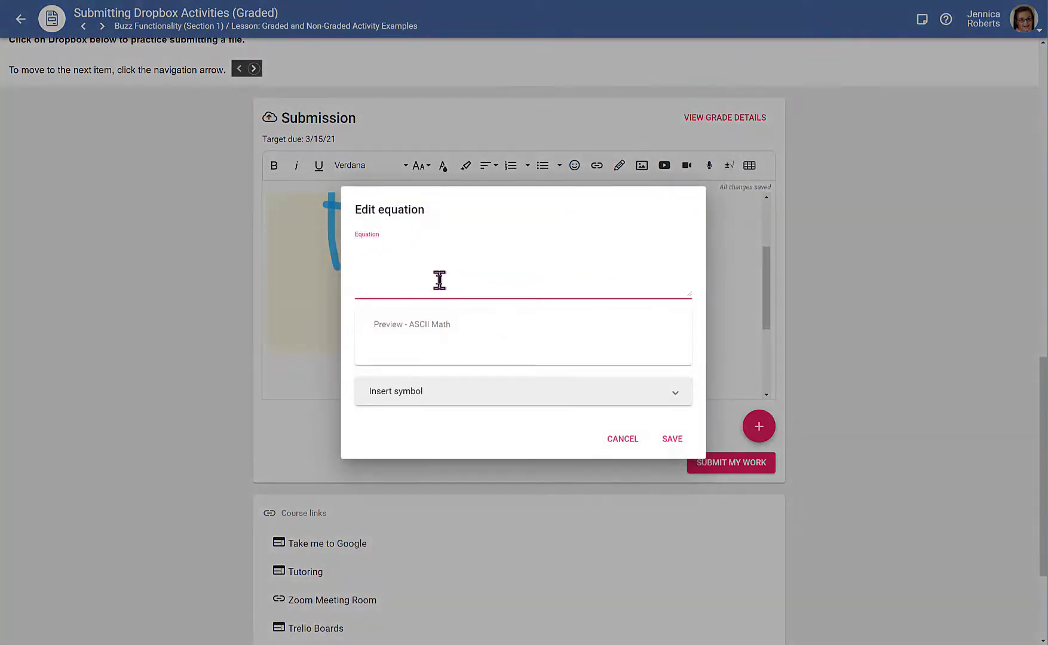
text(sqrt)
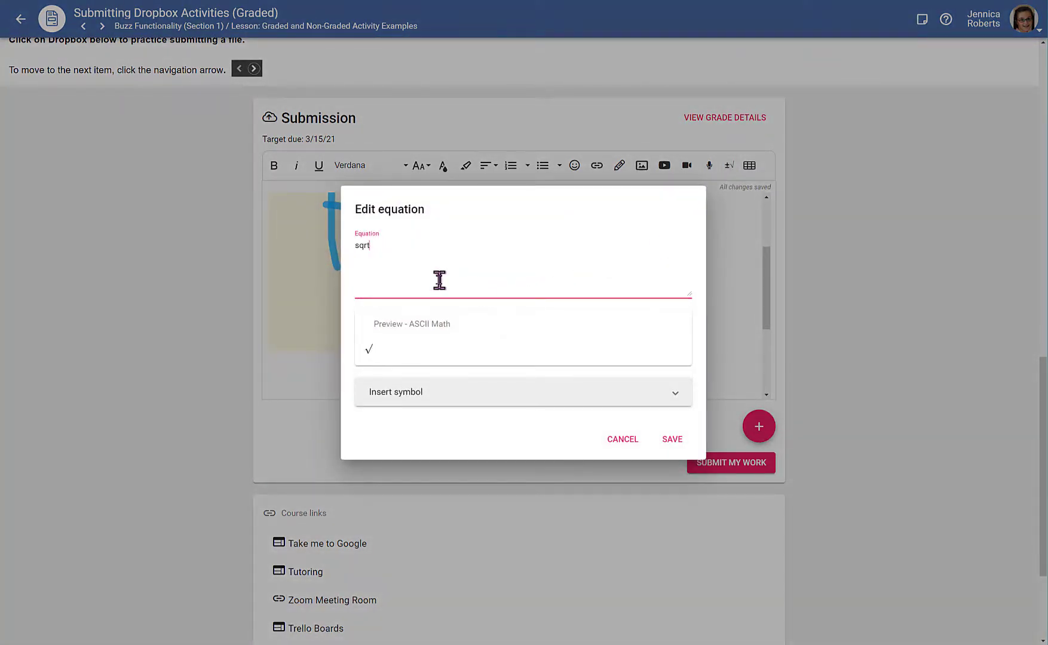
text(36/)
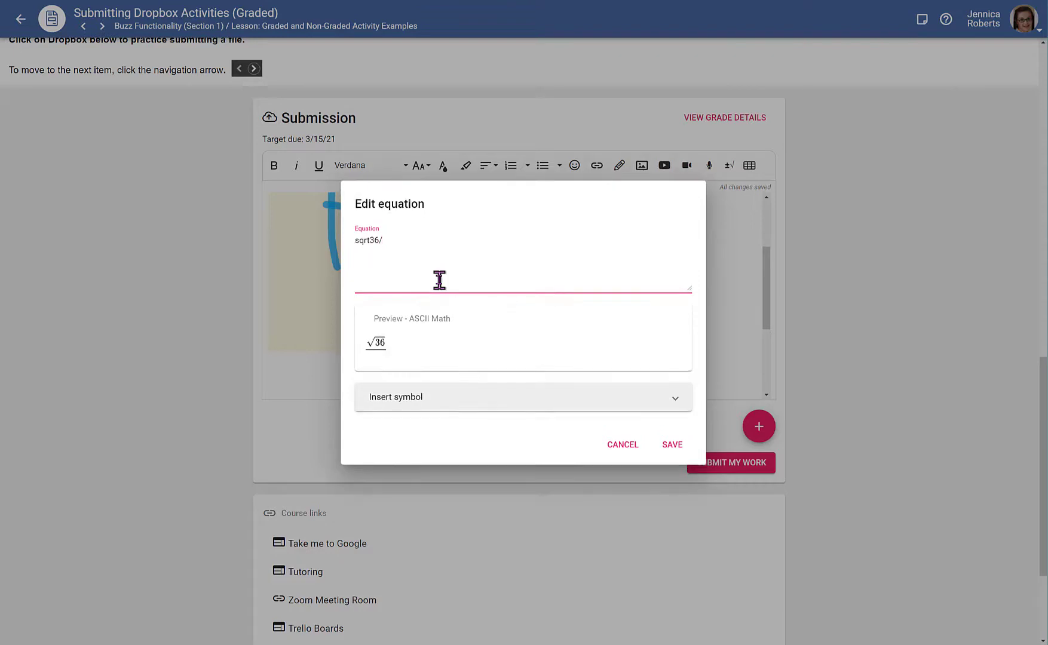
text((3+3)
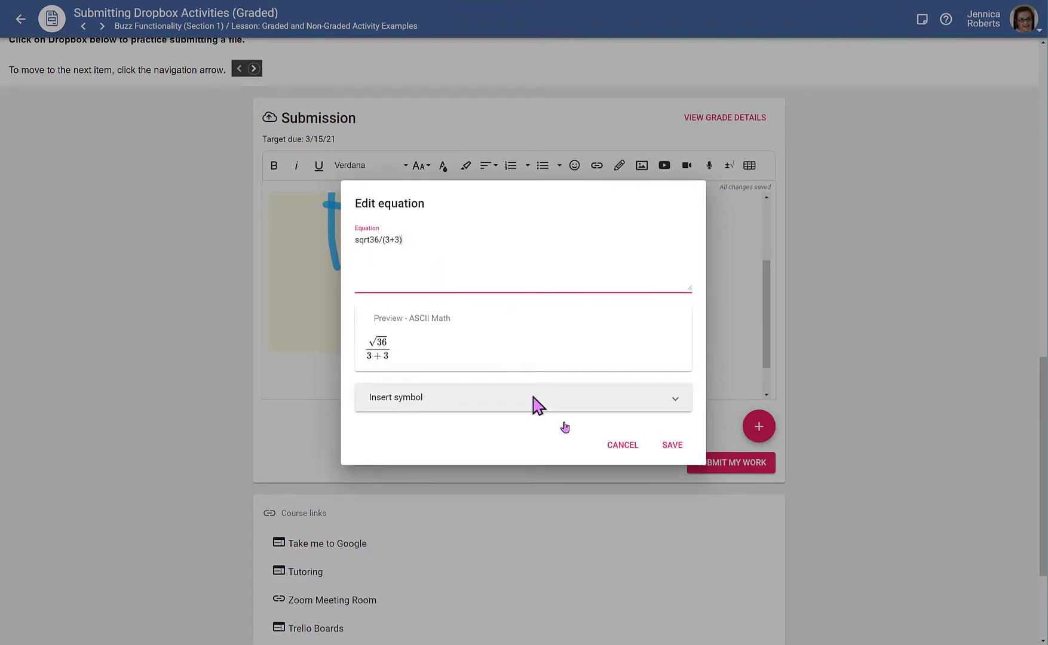
click(673, 447)
scroll(484, 301, down, 2)
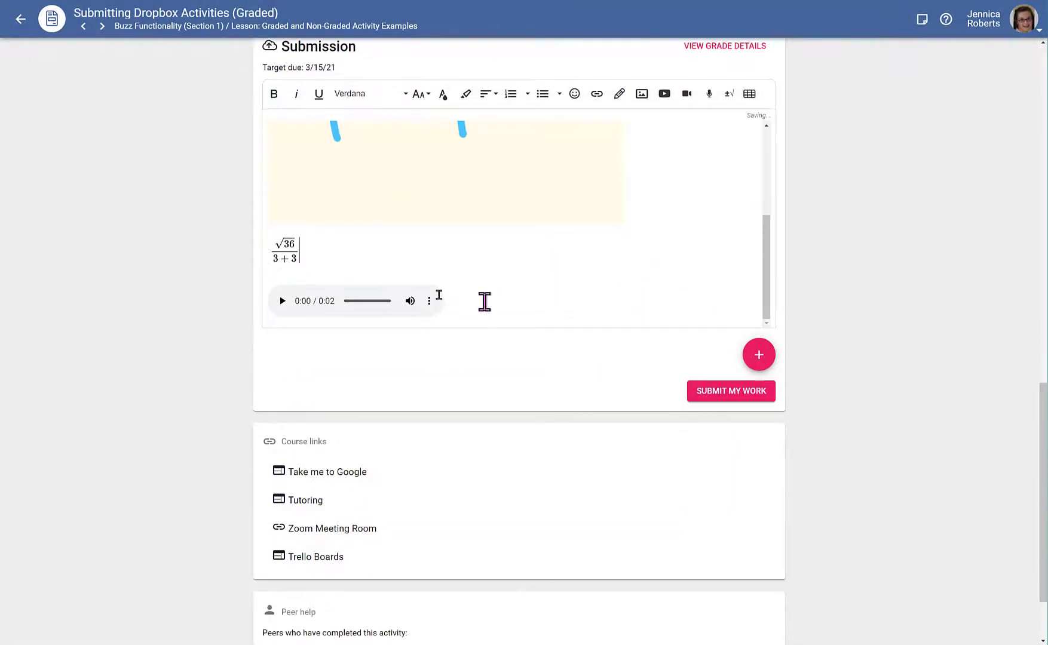
Edit the equation to replace the (3+3) denominator with 6 and save it.
click(292, 255)
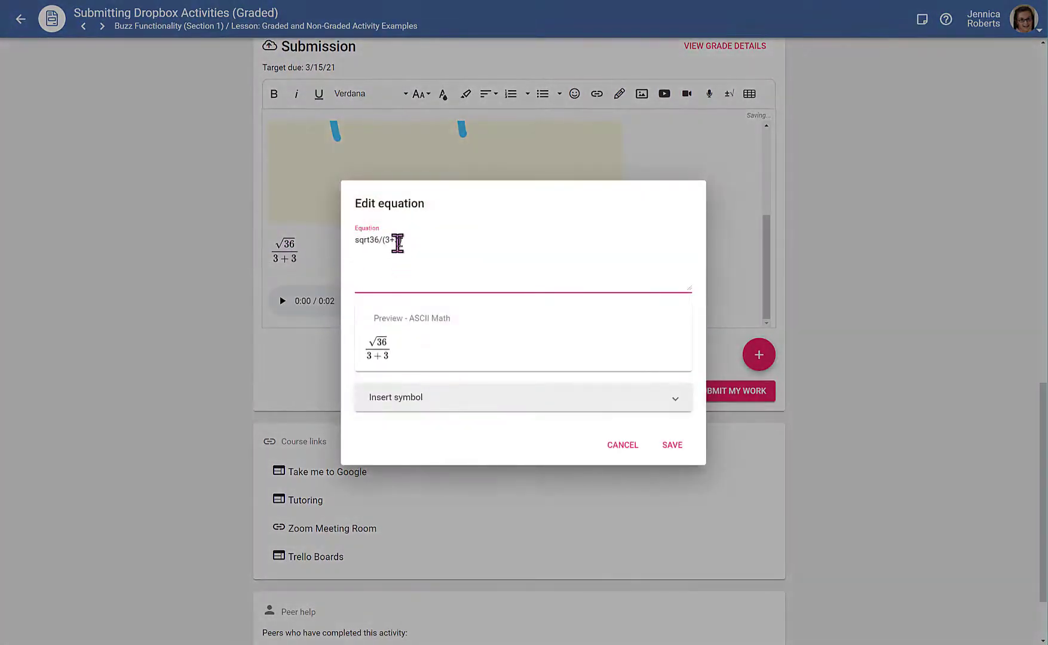
key(BackSpace)
key(BackSpace)
key(BackSpace)
key(BackSpace)
key(BackSpace)
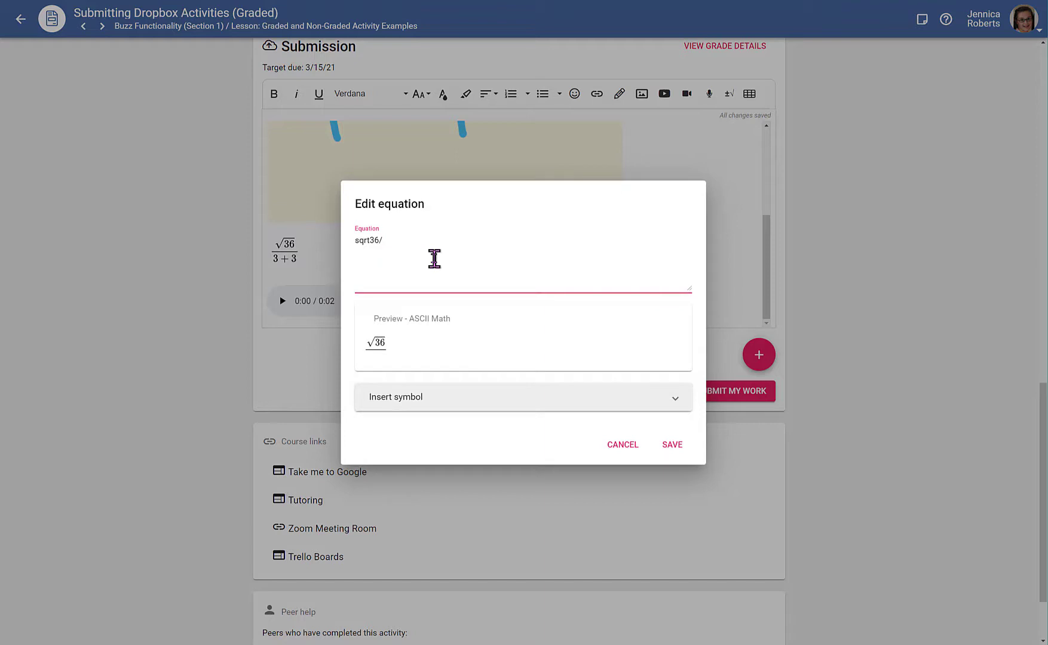
text(6)
click(671, 445)
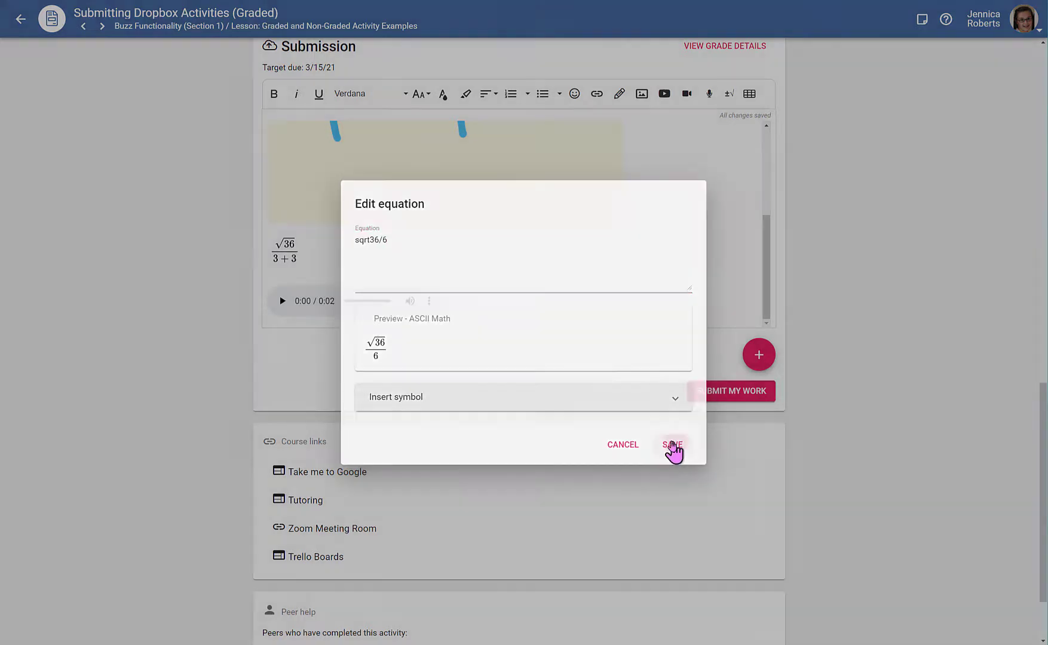
scroll(685, 269, down, 4)
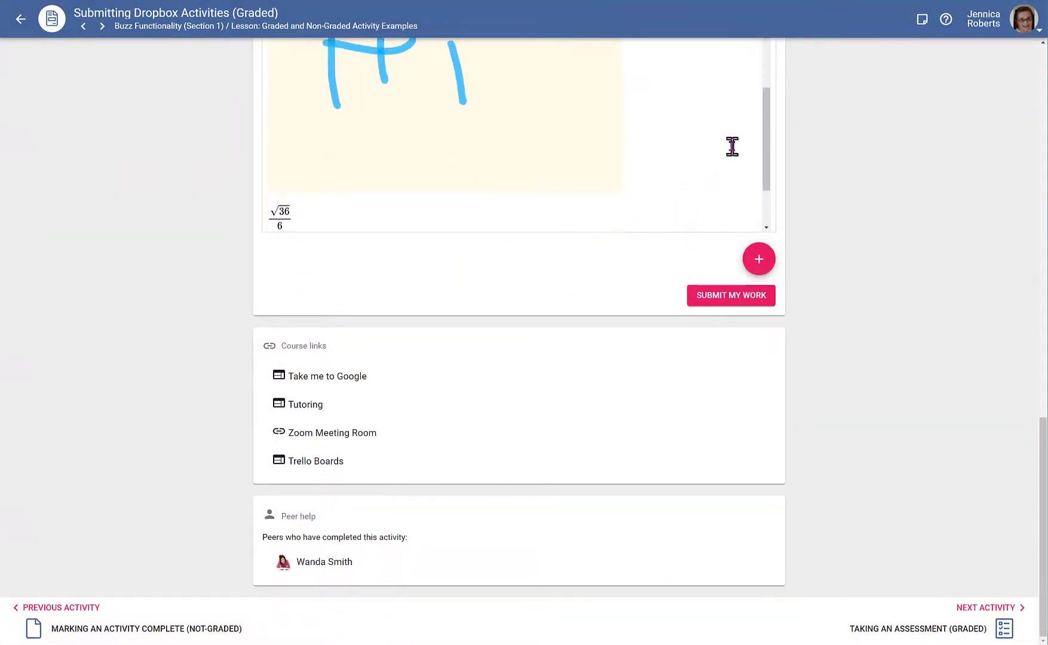
scroll(653, 205, up, 1)
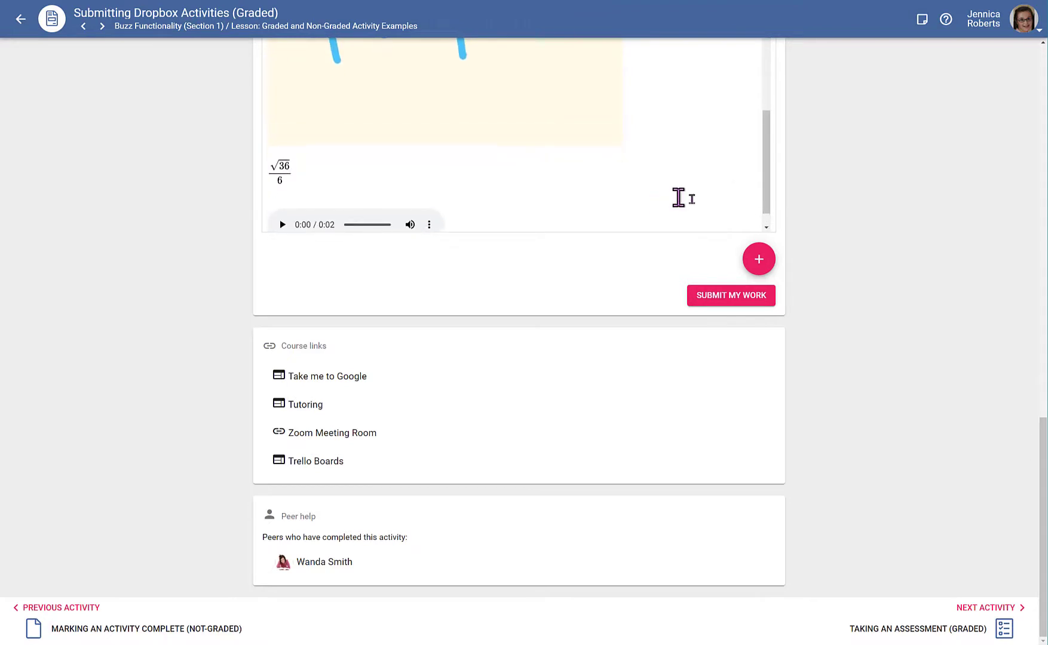
drag(770, 203, 772, 84)
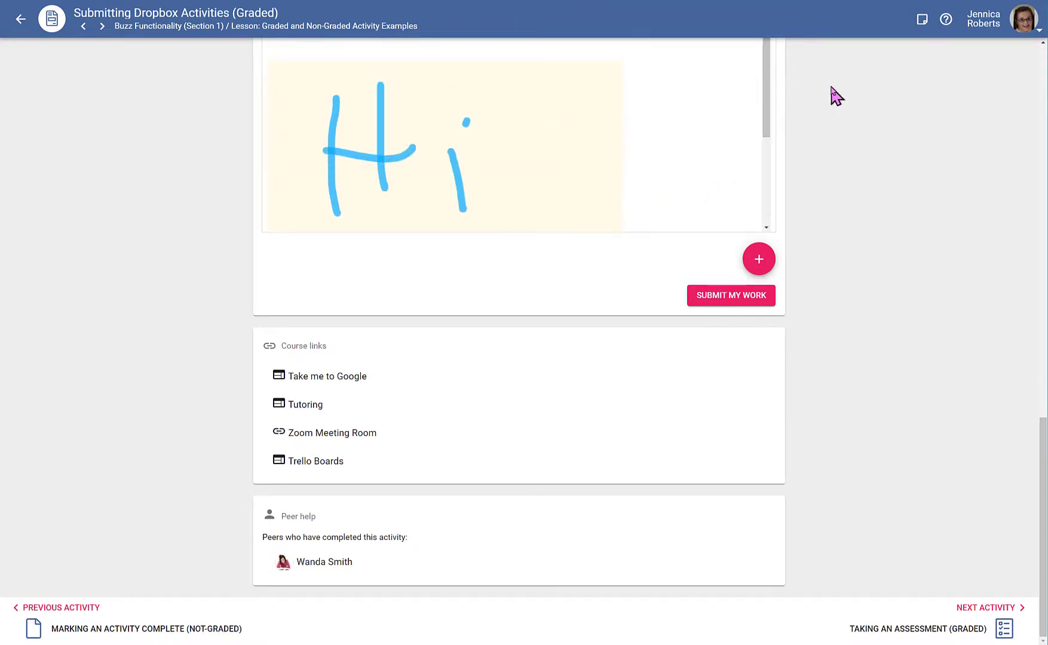
scroll(832, 95, up, 5)
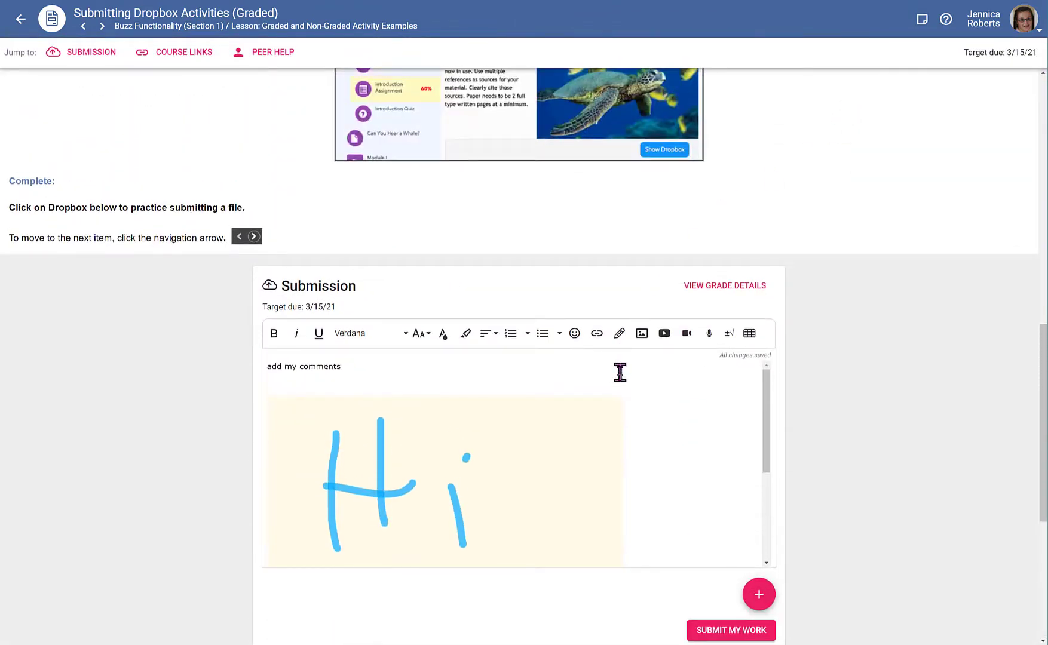
Submit the dropbox work so its status reads Completed, Submitted.
scroll(657, 418, down, 2)
click(758, 595)
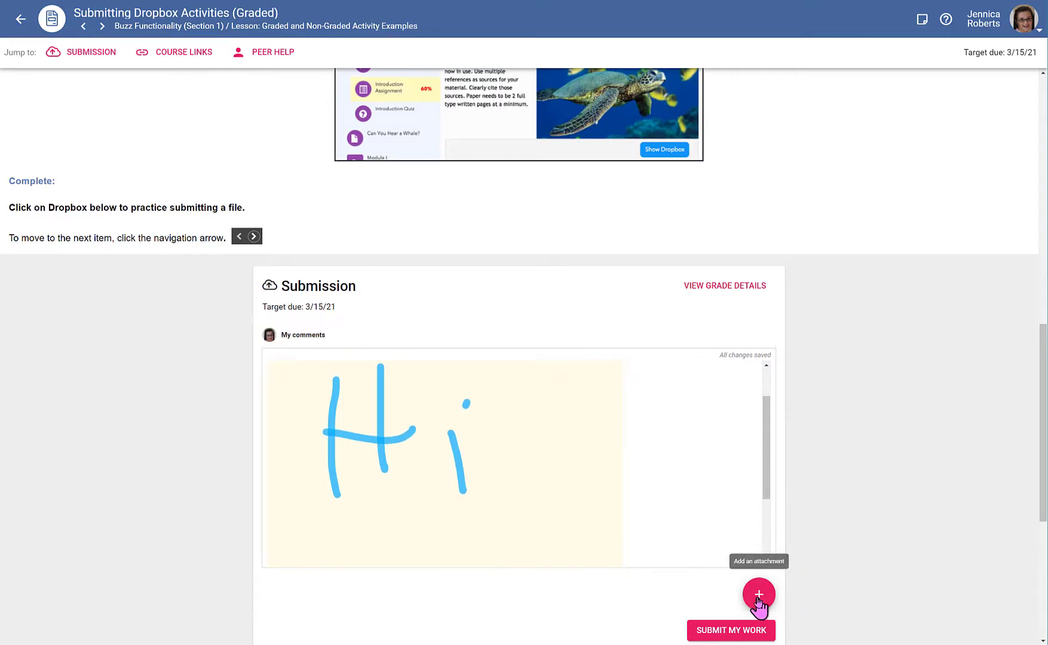
click(758, 594)
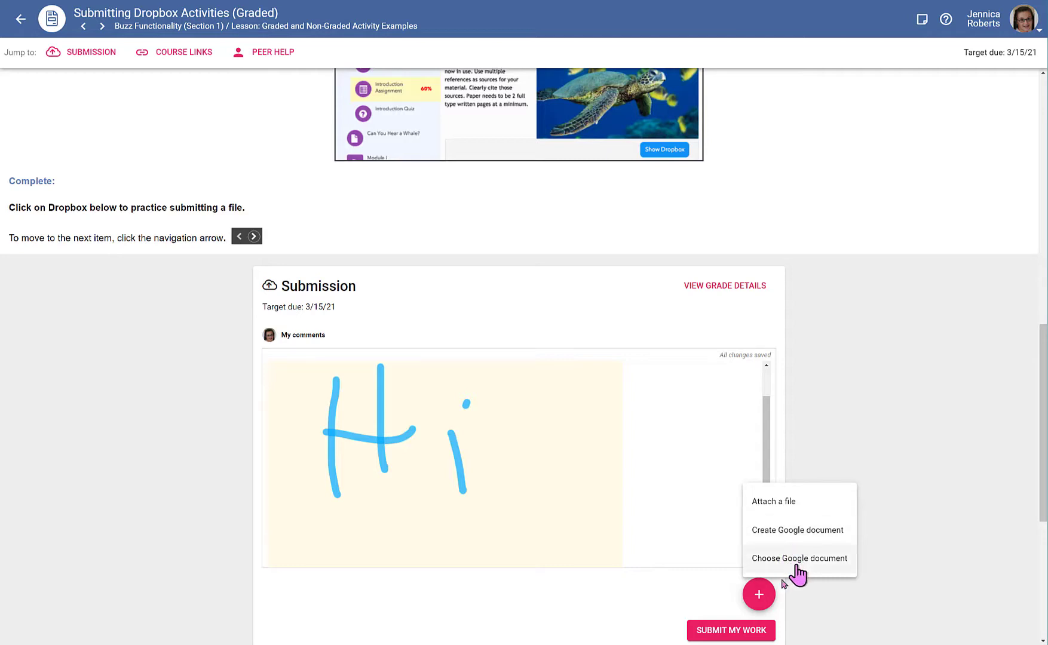
click(714, 632)
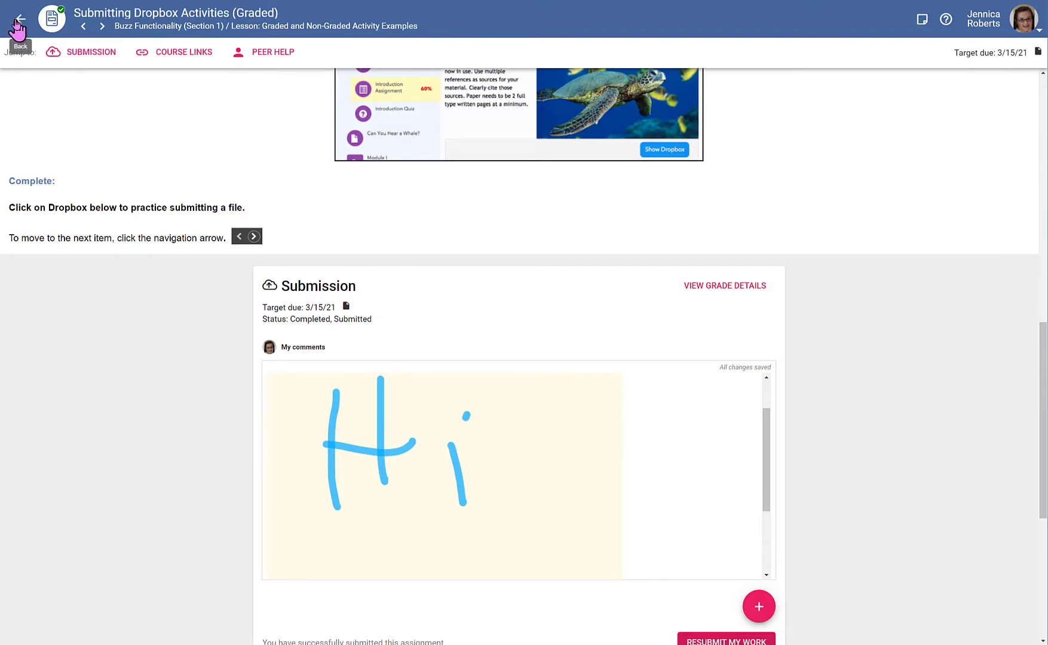
Return to the activities and open the course Grades page to review the 100% A score and activity table.
click(20, 27)
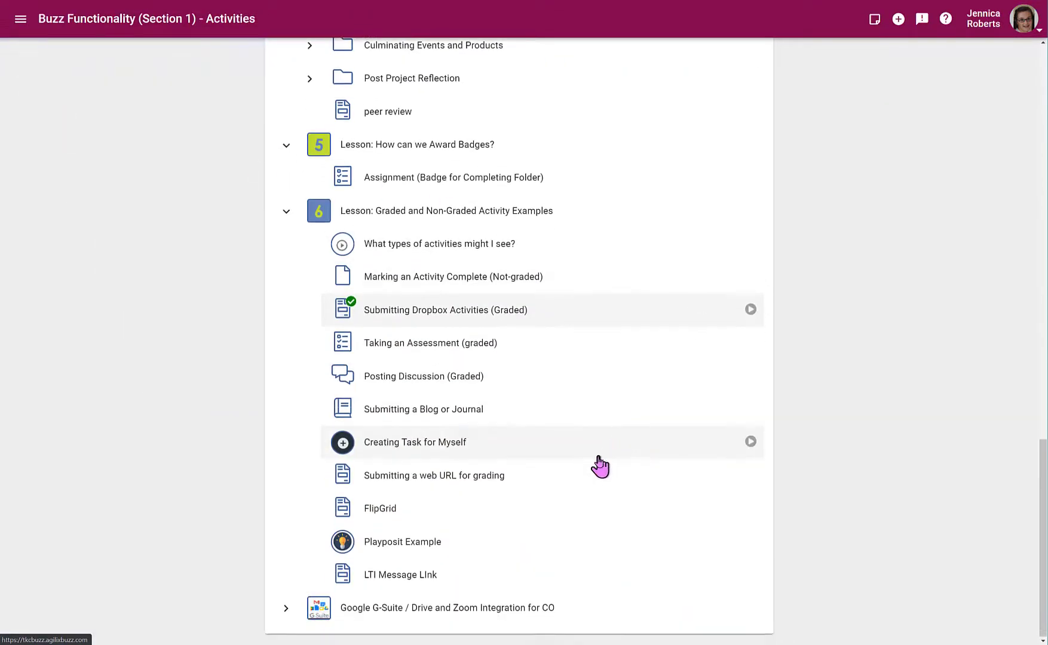
scroll(486, 332, up, 8)
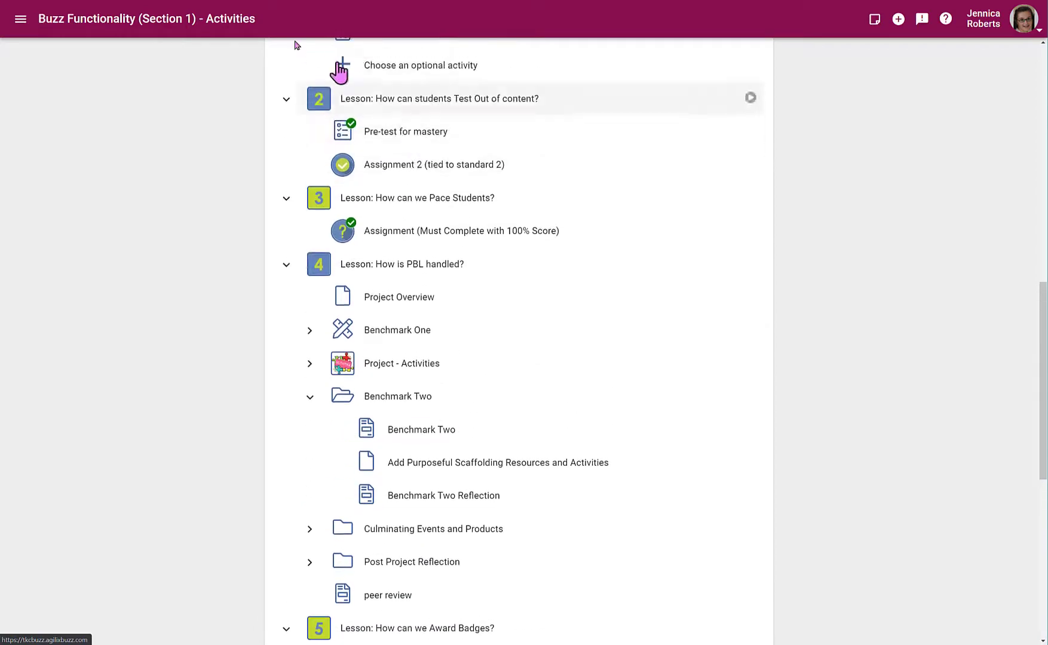
click(20, 23)
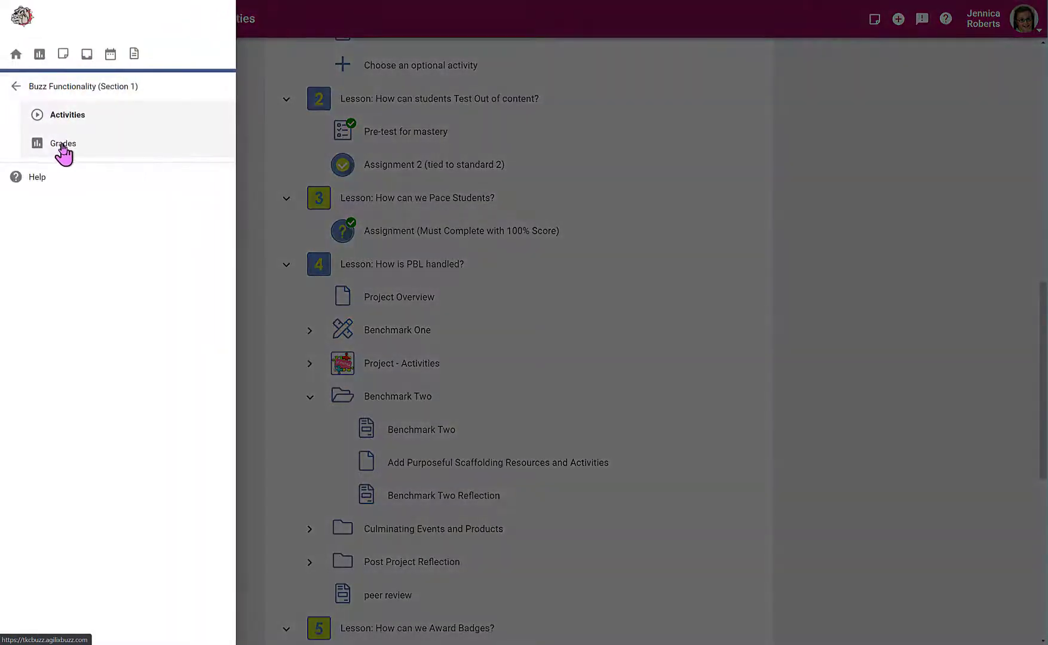
click(63, 145)
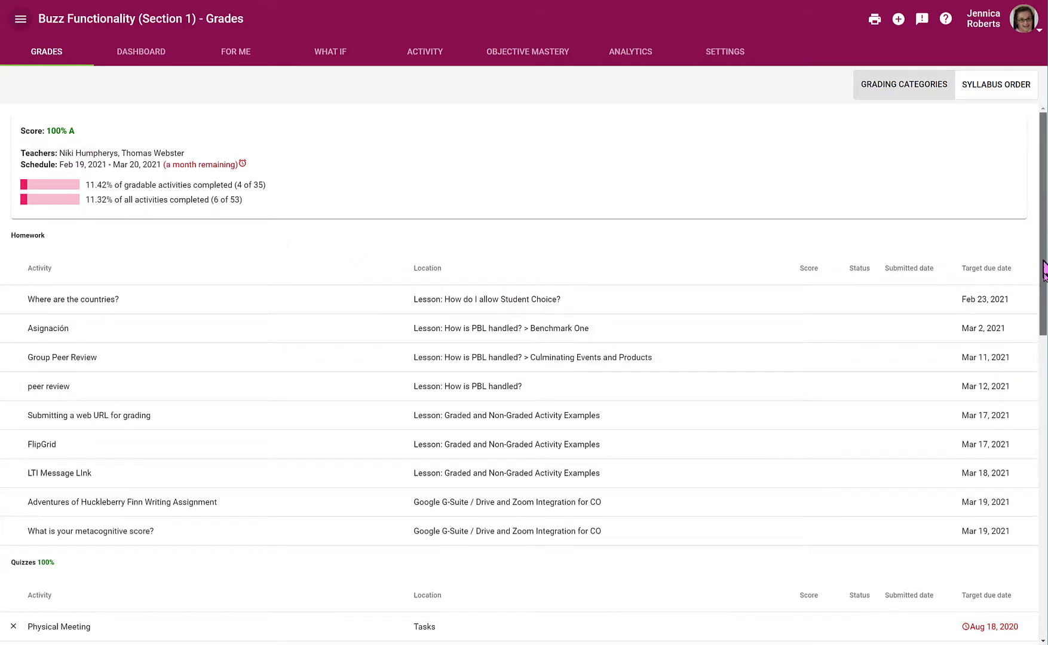
drag(1044, 270, 844, 559)
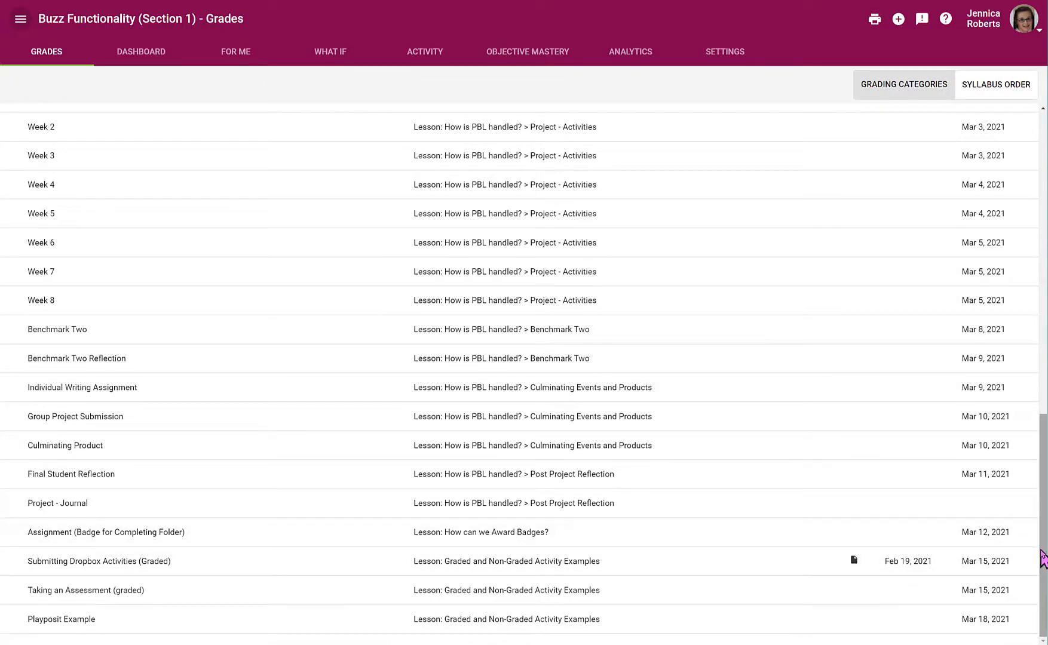
drag(1042, 558, 1042, 251)
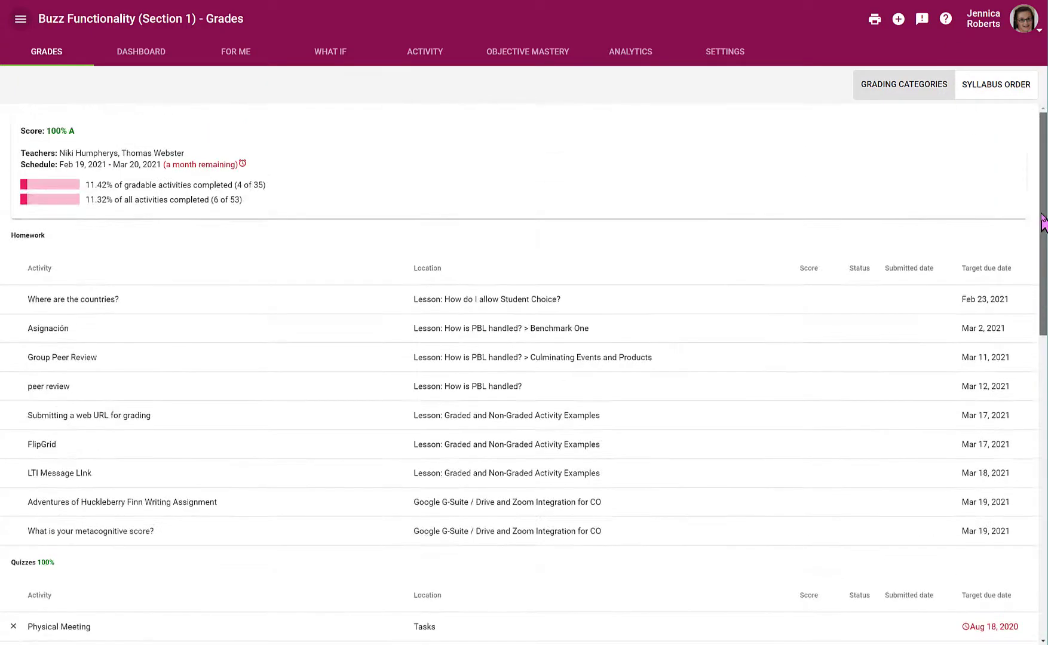
View the For Me assignments and the Activity time report, then return to the Student App course list.
click(236, 52)
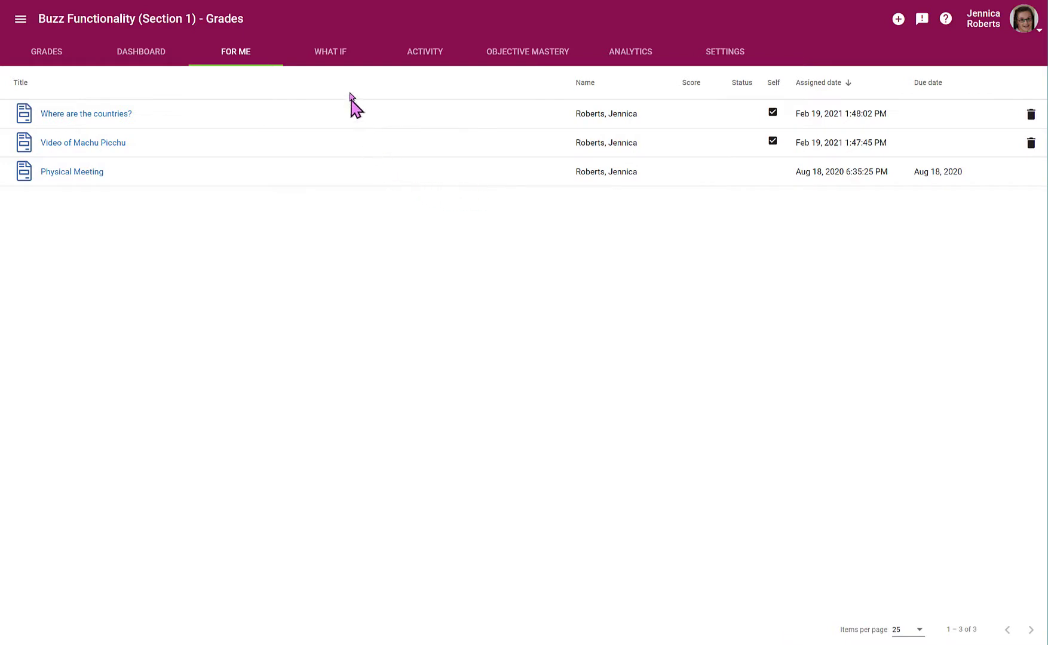
click(437, 60)
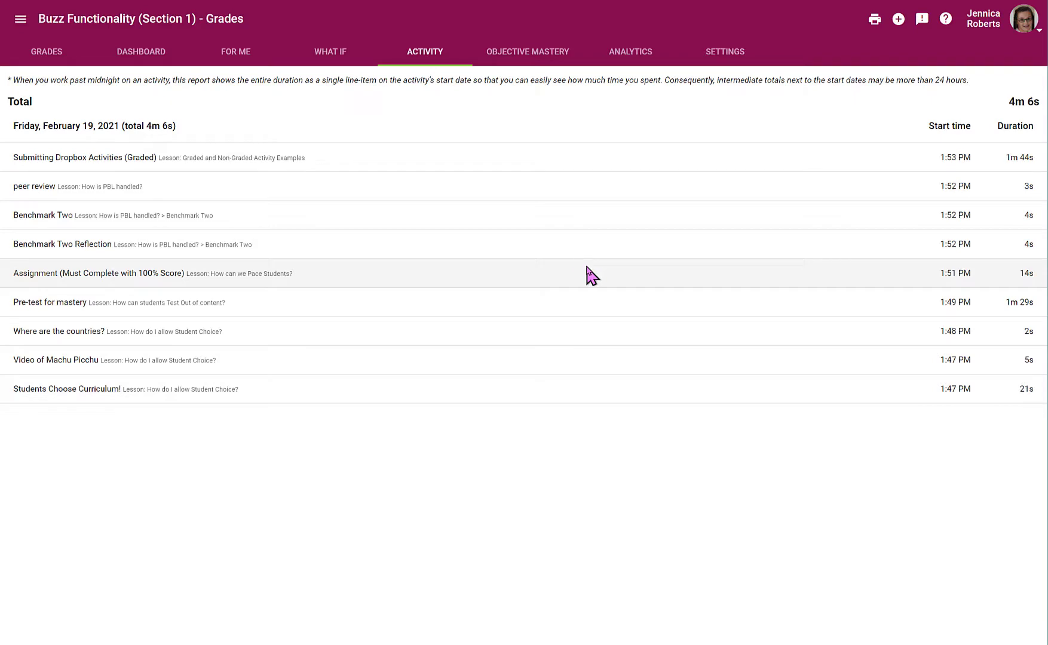
click(20, 19)
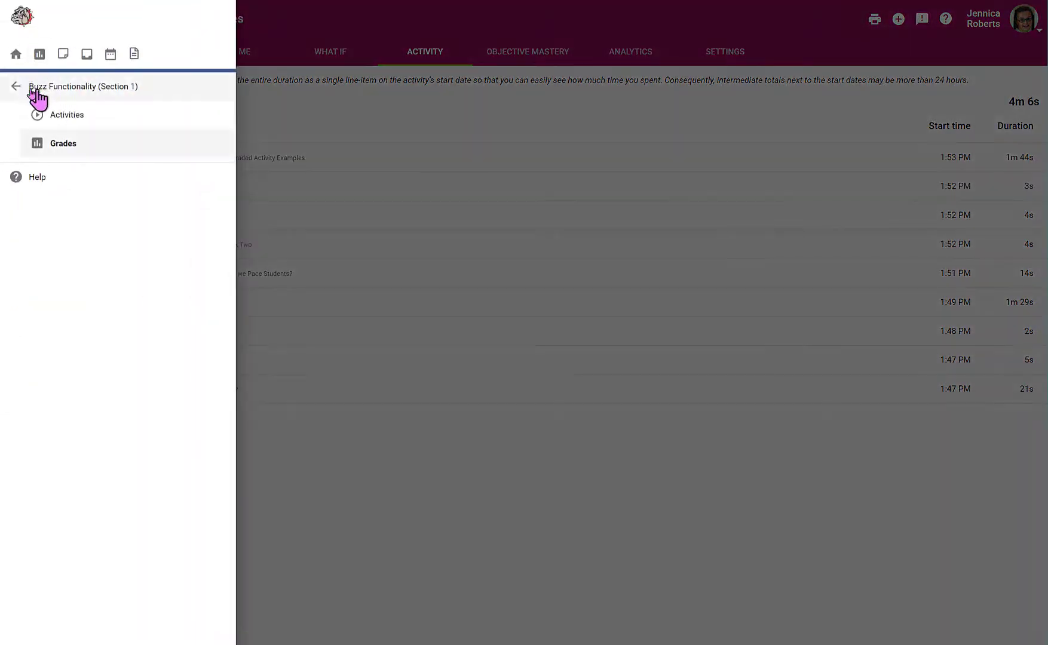
click(15, 53)
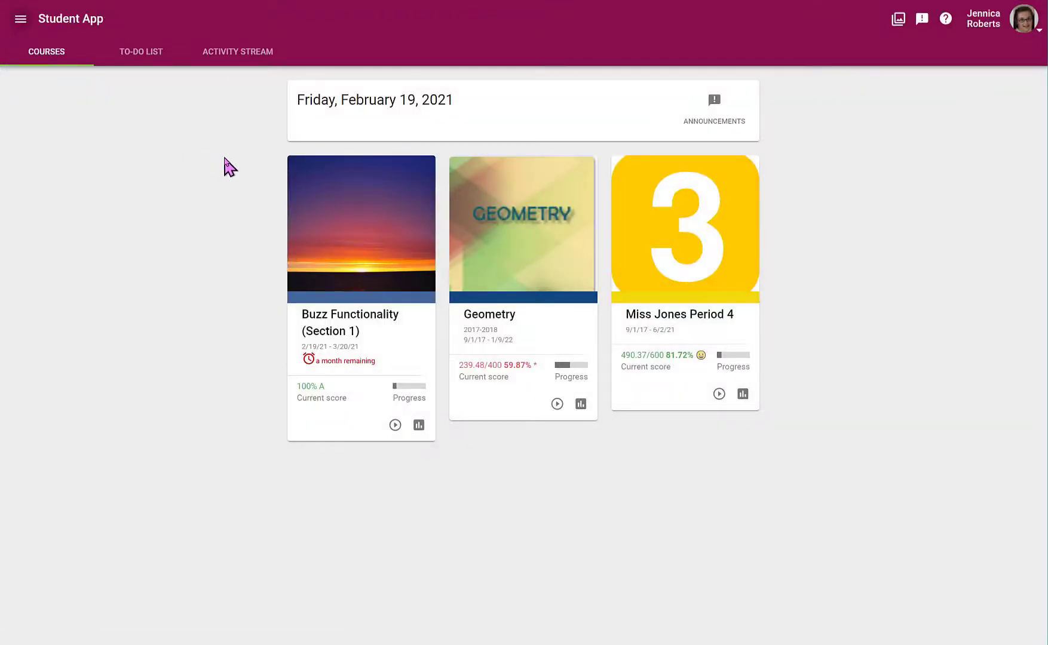